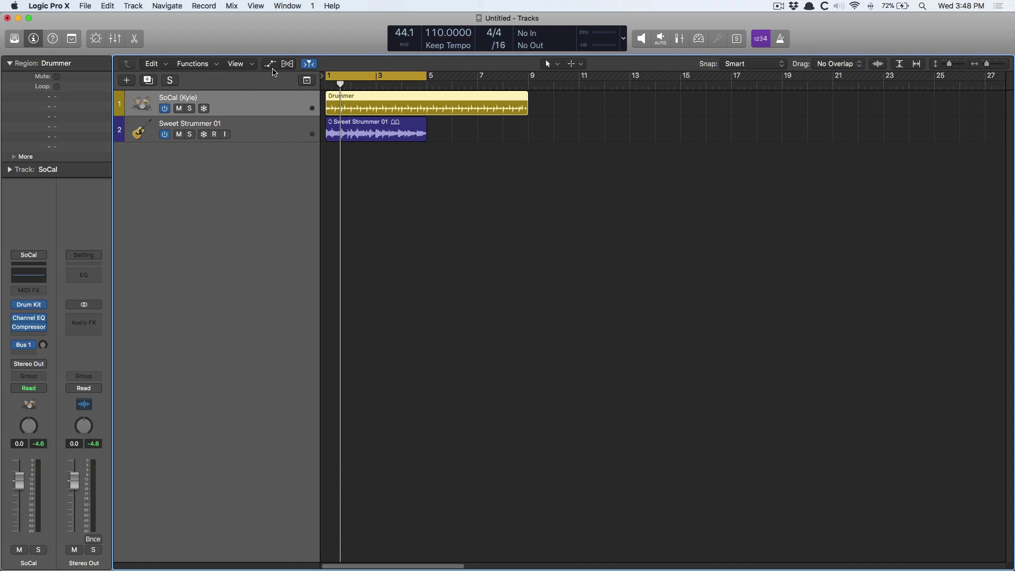
# Step: Show the Mixer with the SoCal, Sweet Strummer 01, aux and Stereo Out strips below the Tracks area
pyautogui.press('x')
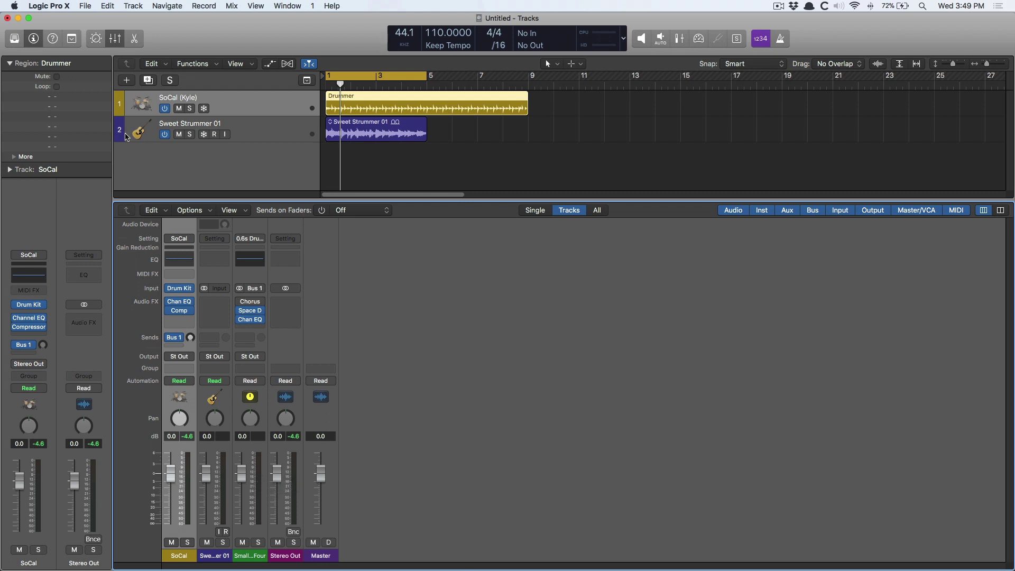
# Step: Solo the SoCal drum track so Sweet Strummer 01 is silenced during playback
pyautogui.click(190, 109)
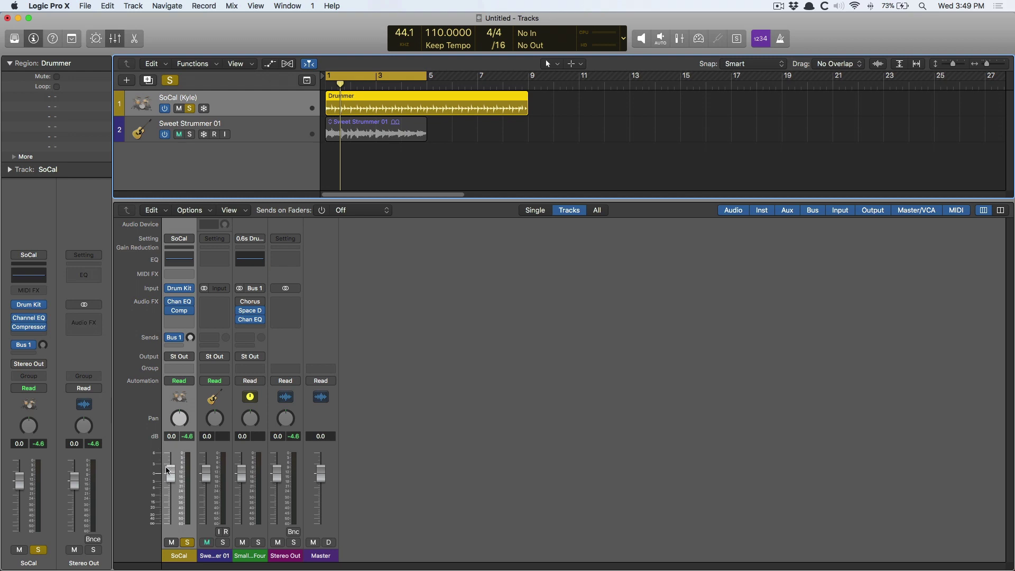
pyautogui.moveTo(170, 472); pyautogui.dragTo(170, 497)
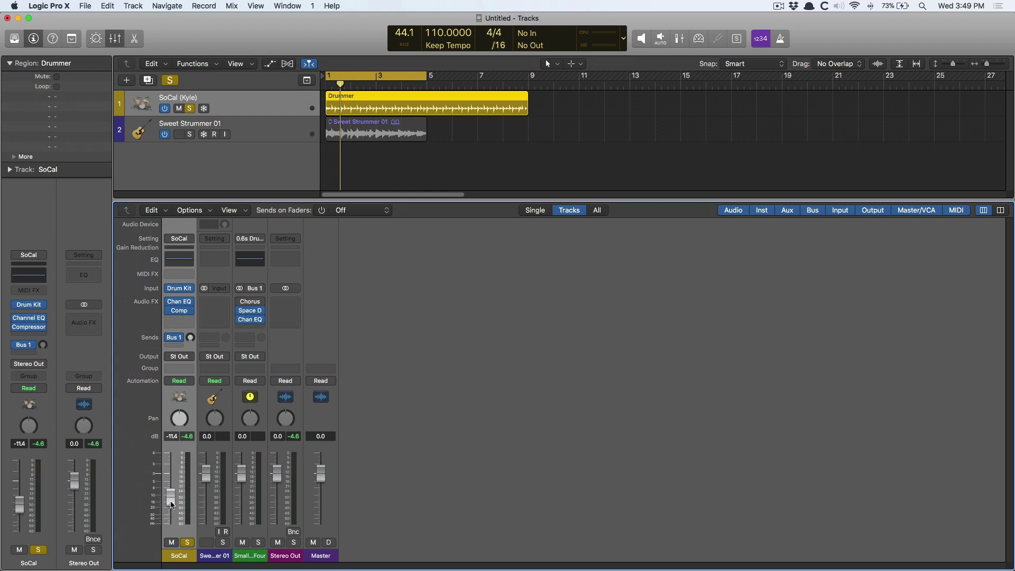
pyautogui.moveTo(173, 500); pyautogui.dragTo(174, 504)
pyautogui.moveTo(174, 506); pyautogui.dragTo(189, 444)
pyautogui.keyDown('alt'); pyautogui.click(169, 450); pyautogui.keyUp('alt')
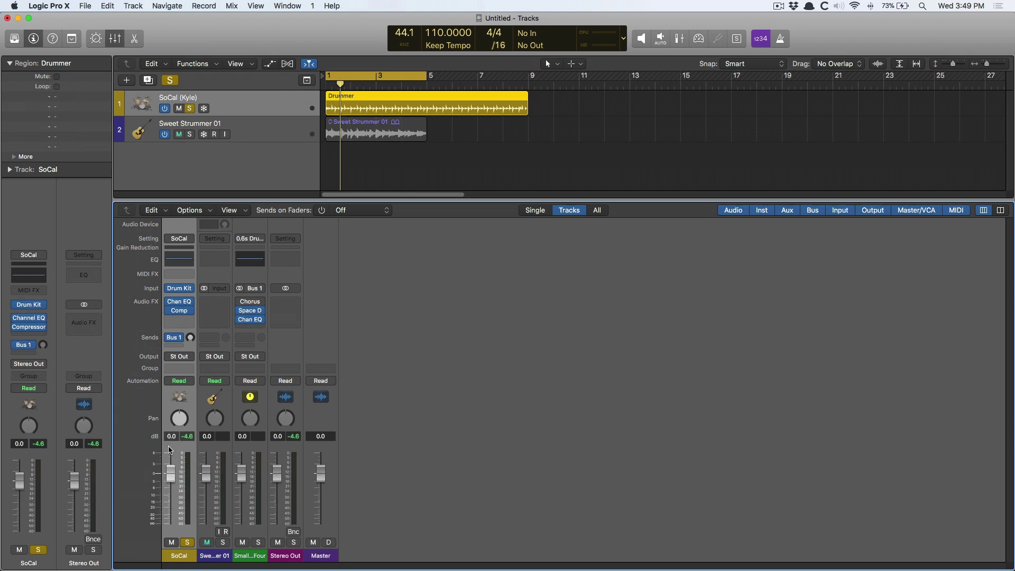
pyautogui.press('space')
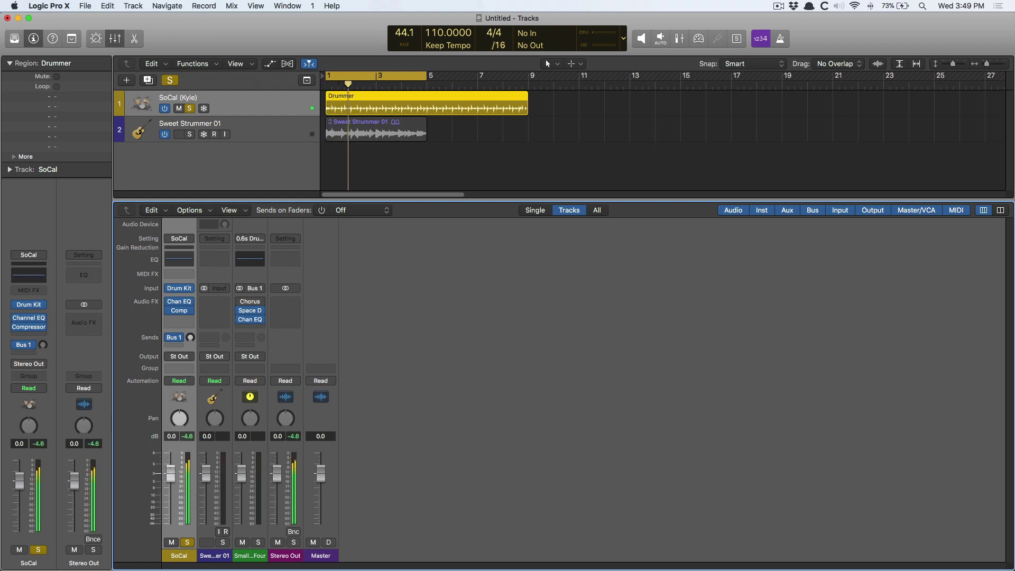
pyautogui.moveTo(170, 470); pyautogui.dragTo(170, 502)
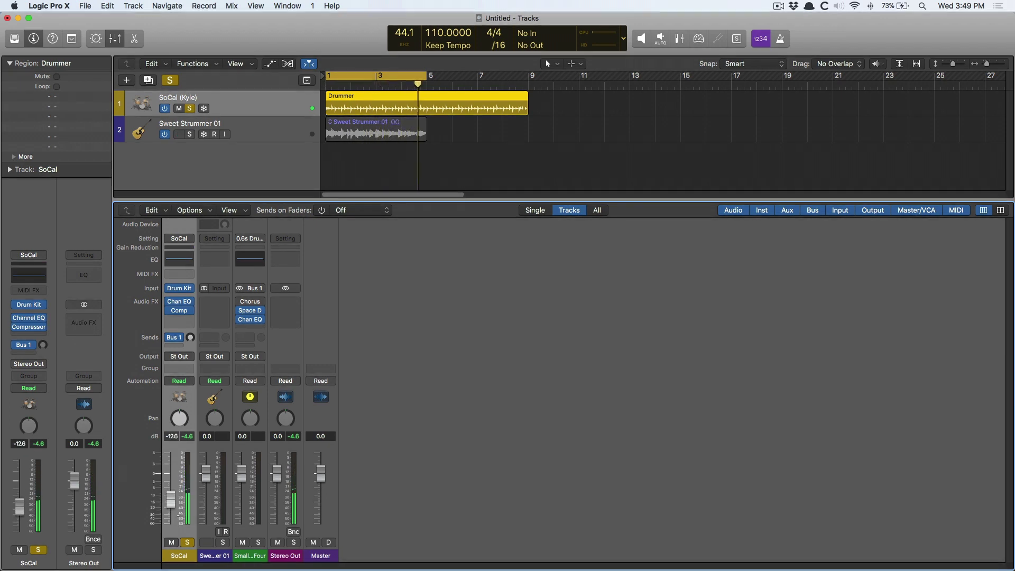
pyautogui.moveTo(170, 501); pyautogui.dragTo(171, 463)
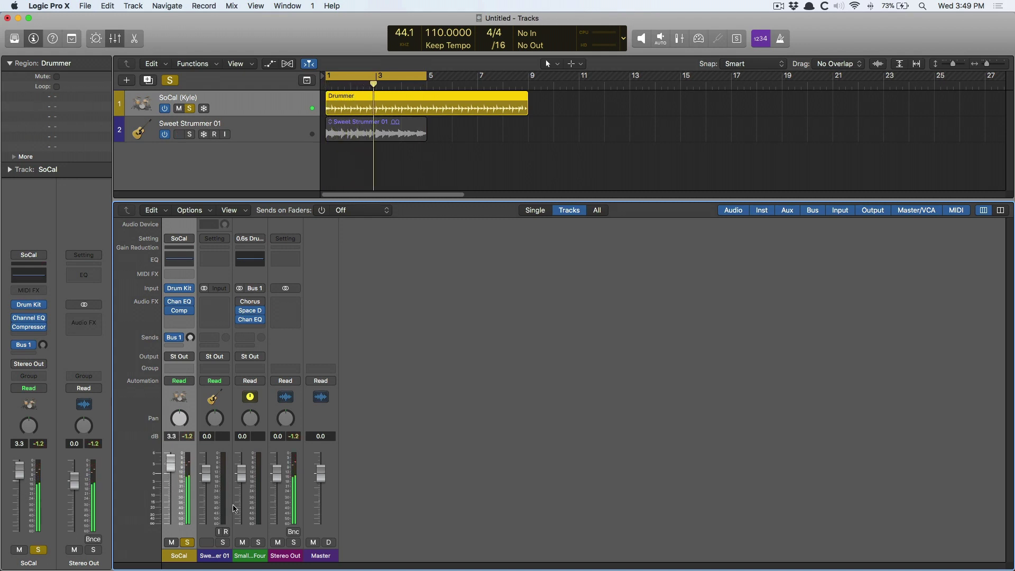
pyautogui.moveTo(175, 462); pyautogui.dragTo(176, 471)
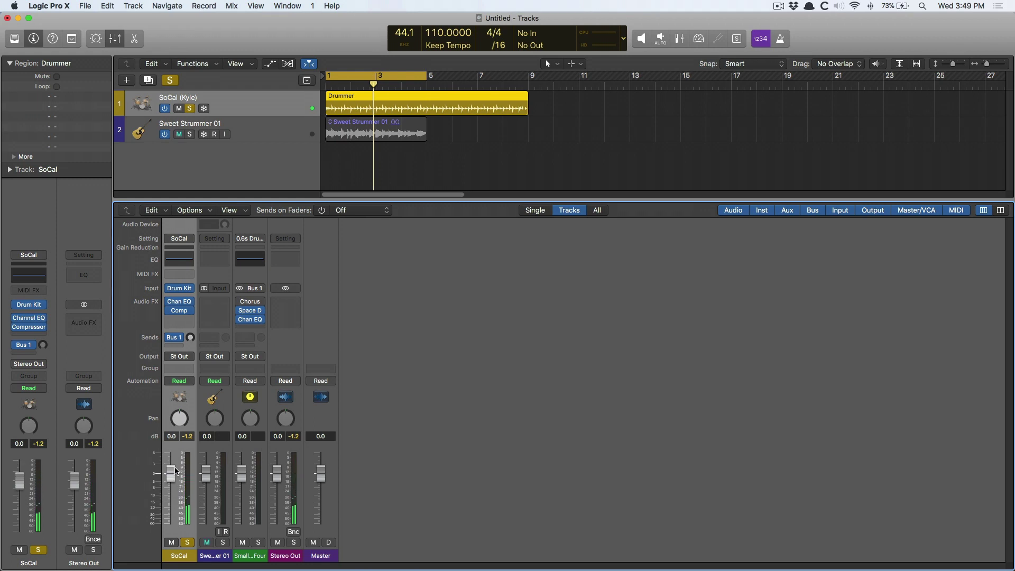
pyautogui.press('space')
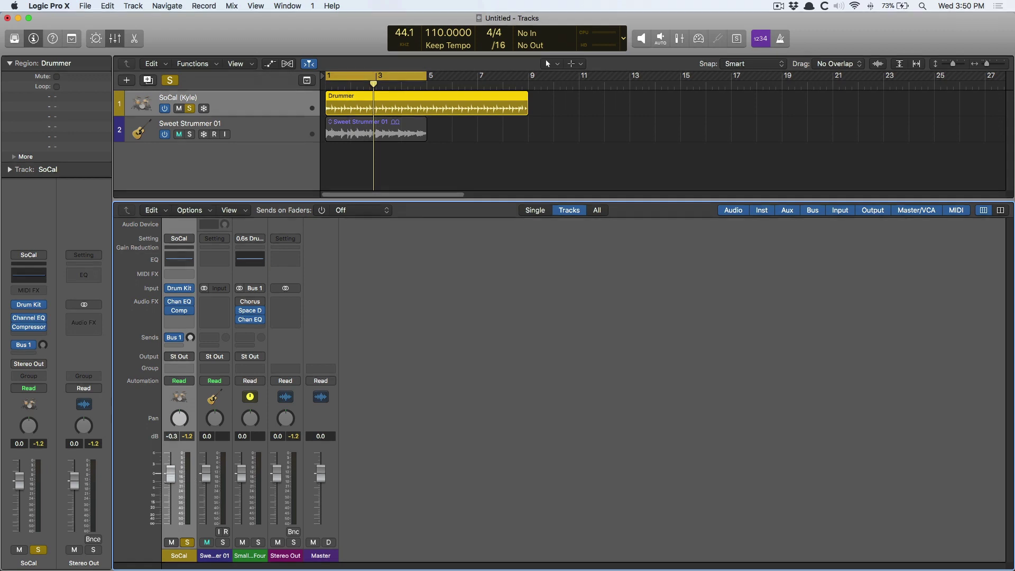
pyautogui.moveTo(170, 474); pyautogui.dragTo(163, 481)
pyautogui.keyDown('alt'); pyautogui.click(163, 482); pyautogui.keyUp('alt')
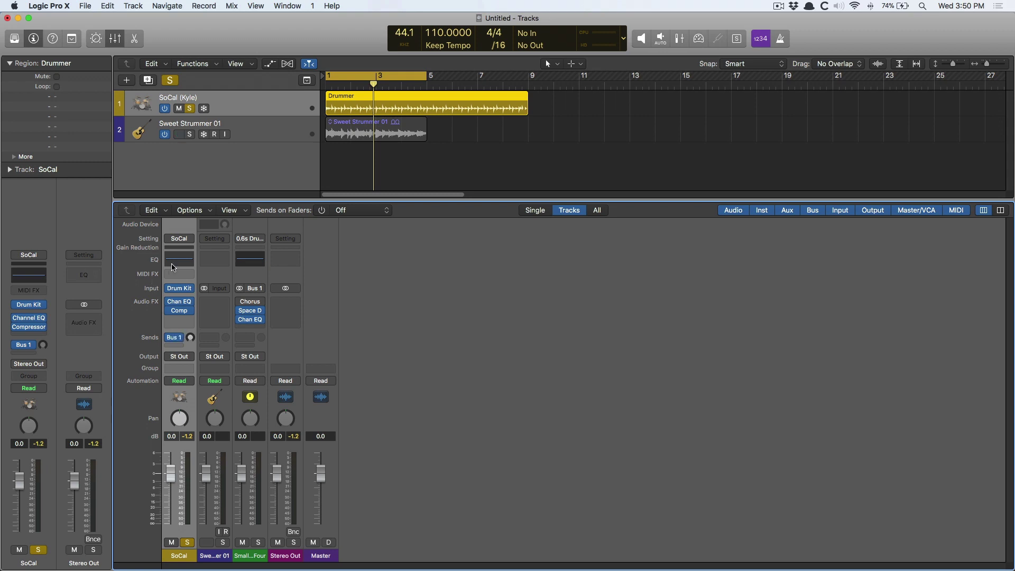
pyautogui.moveTo(186, 316)
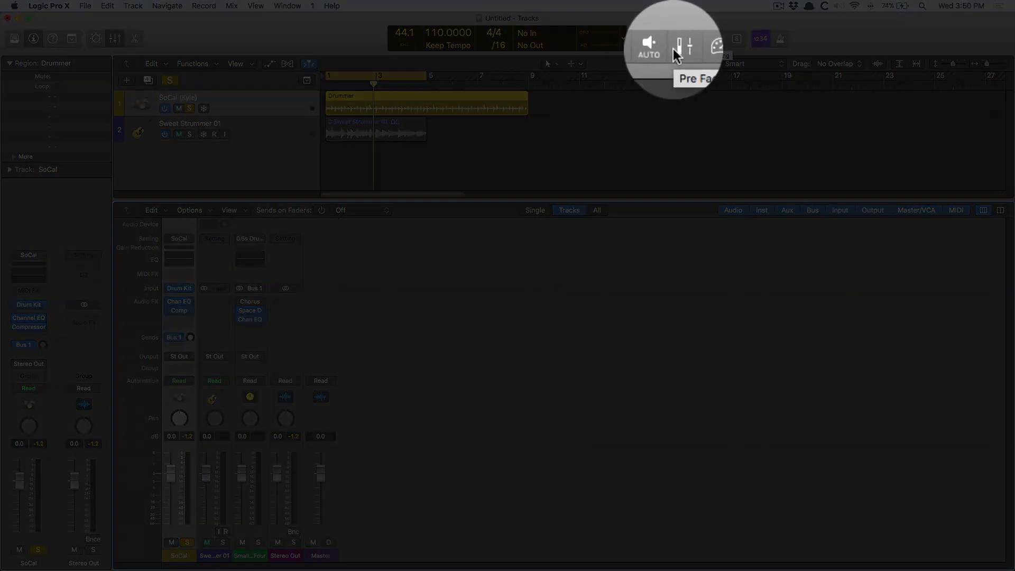
# Step: Turn on Pre Fader Metering, toggling it off and back on to compare
pyautogui.click(673, 48)
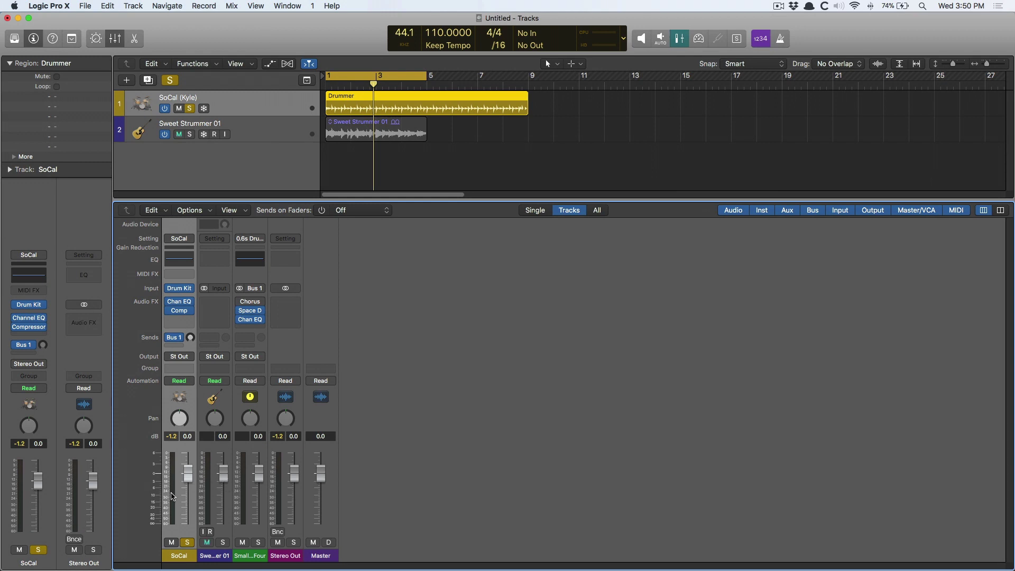
pyautogui.click(677, 38)
pyautogui.click(678, 37)
pyautogui.rightClick(807, 36)
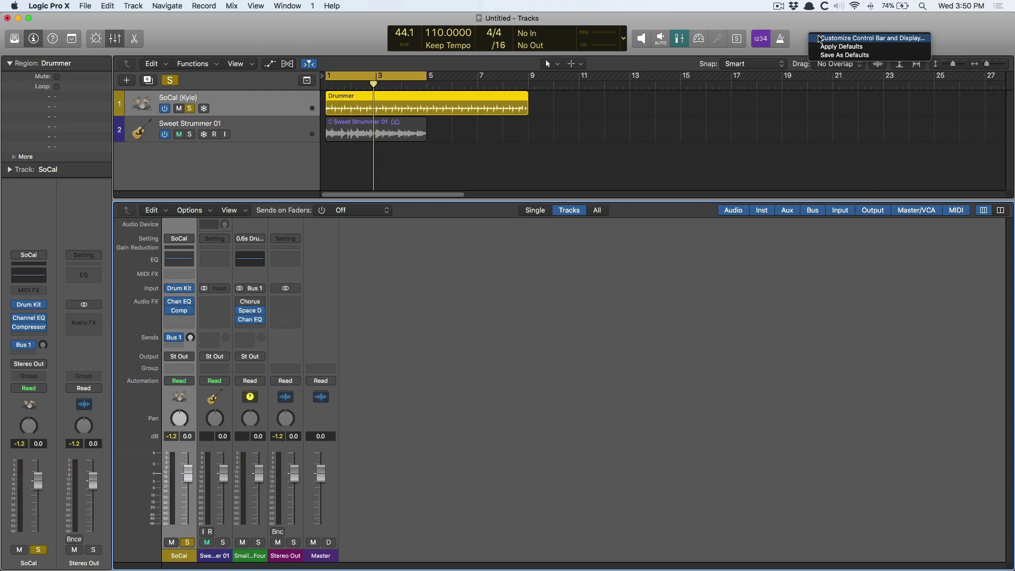
pyautogui.click(819, 38)
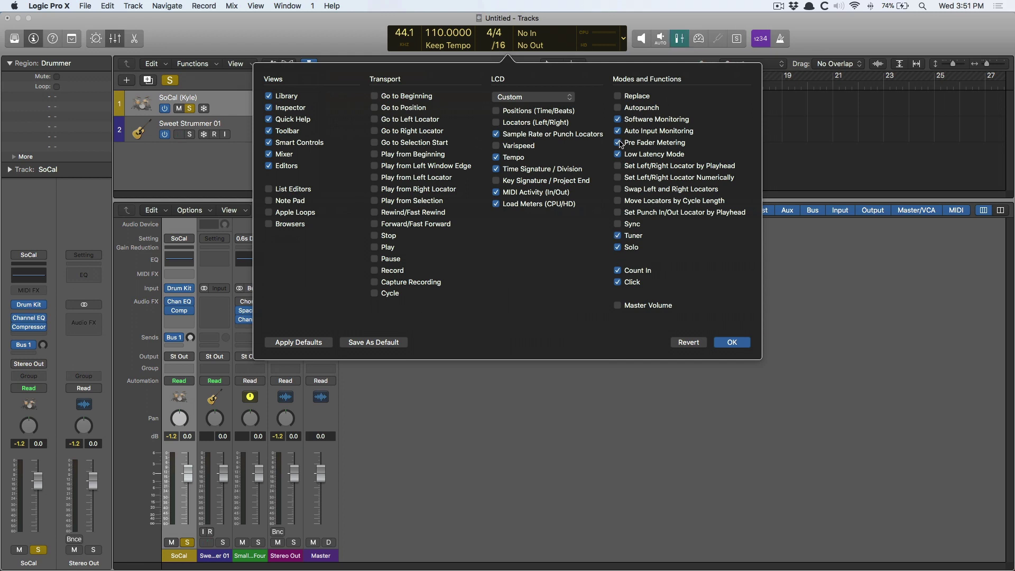
pyautogui.click(740, 343)
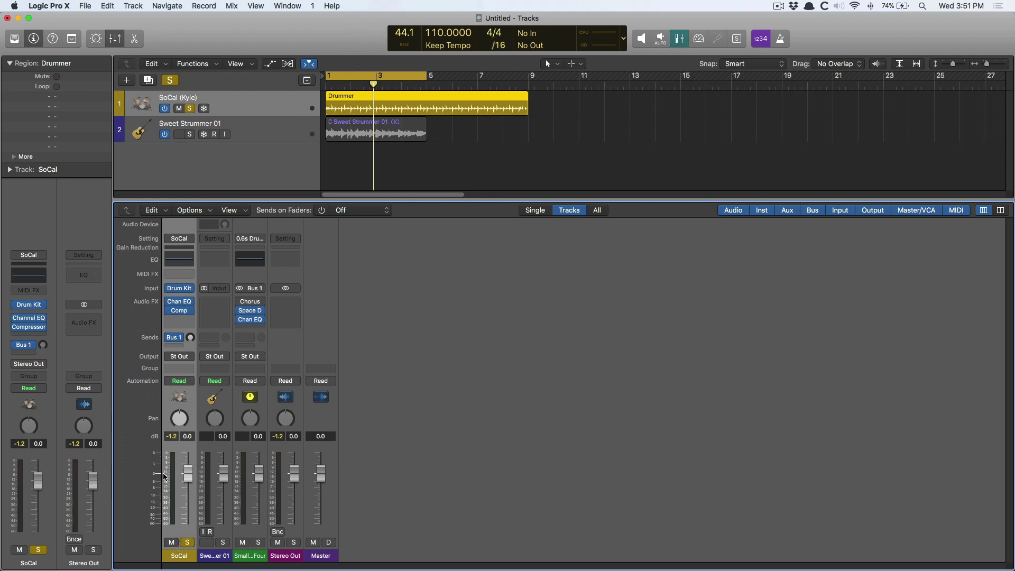
pyautogui.press('space')
pyautogui.moveTo(190, 470); pyautogui.dragTo(192, 528)
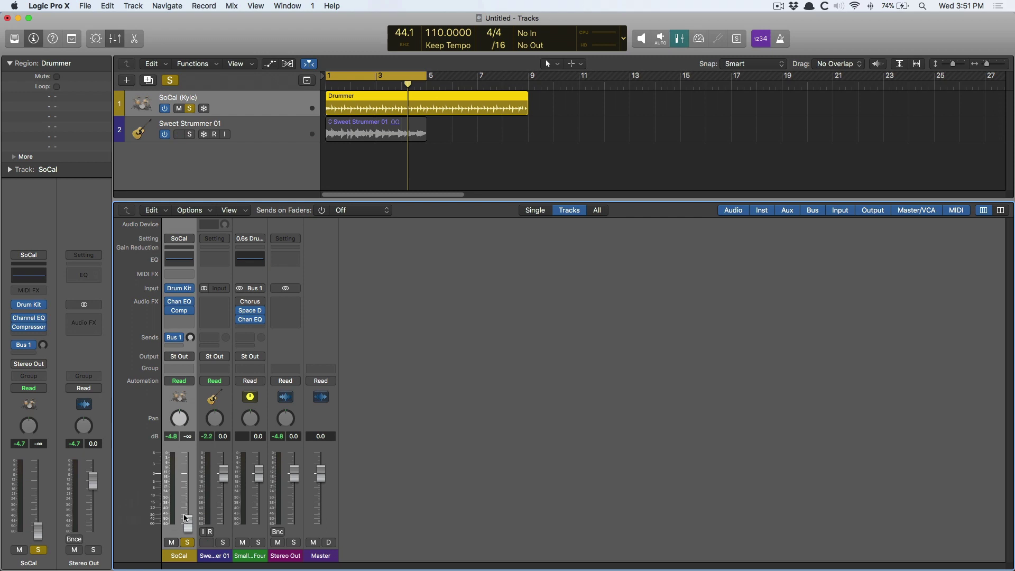
pyautogui.keyDown('alt'); pyautogui.click(187, 518); pyautogui.keyUp('alt')
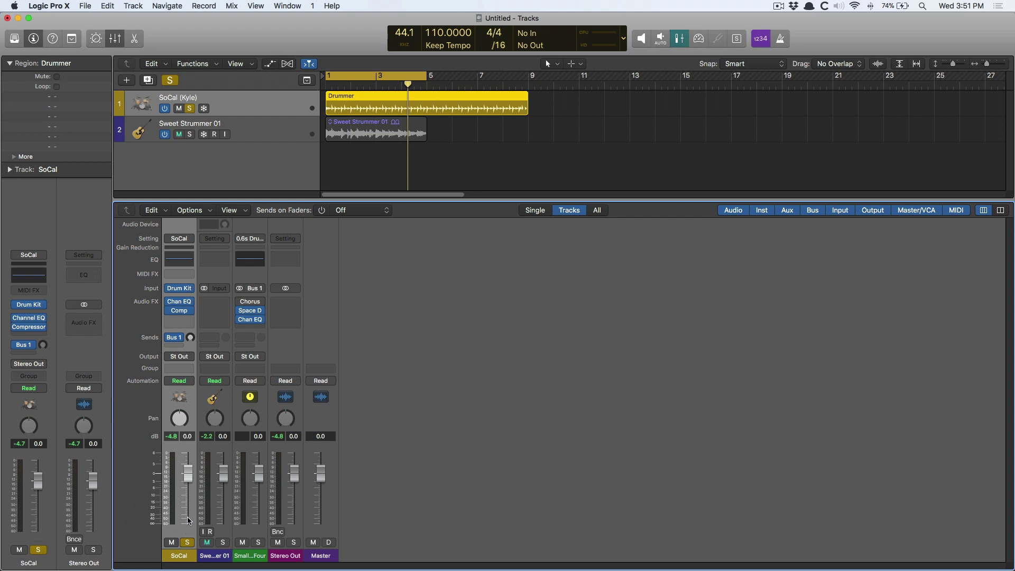
# Step: Open SoCal's Channel EQ window, play the drums, and try out its output gain
pyautogui.click(170, 302)
pyautogui.click(170, 310)
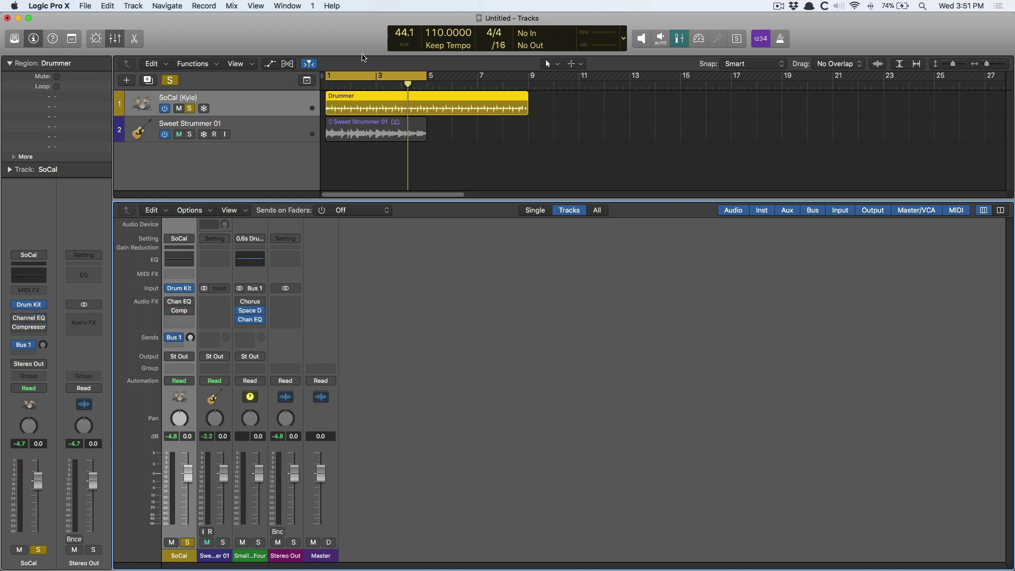
pyautogui.click(179, 301)
pyautogui.moveTo(280, 30)
pyautogui.mouseDown()
pyautogui.moveTo(489, 160)
pyautogui.moveTo(493, 141)
pyautogui.mouseUp()
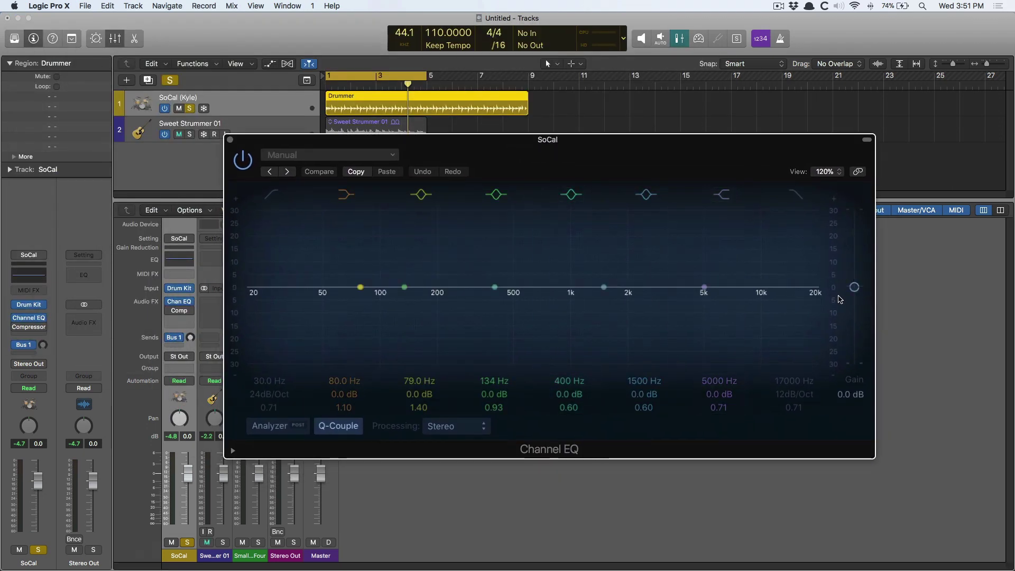
pyautogui.press('space')
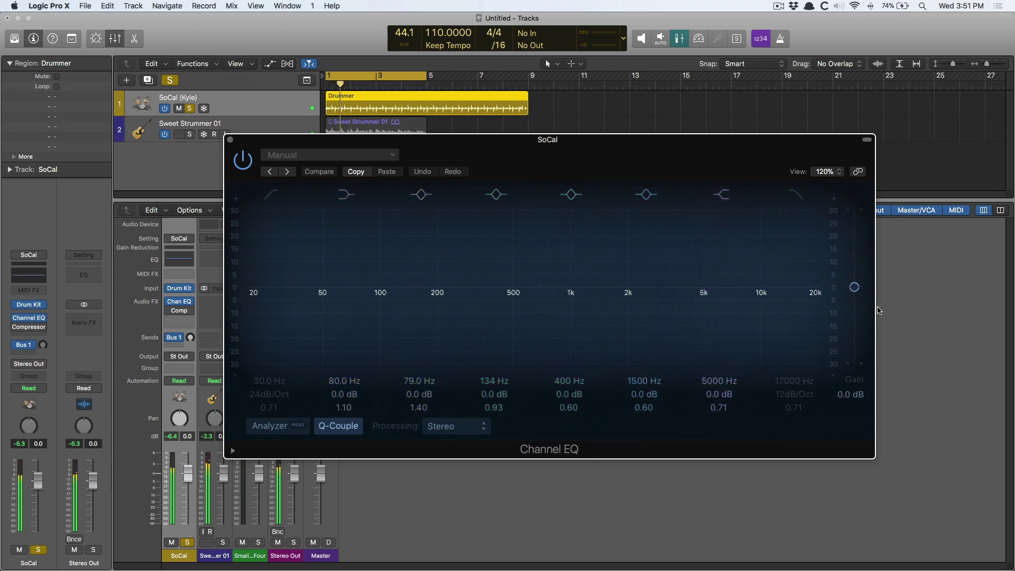
pyautogui.moveTo(854, 287)
pyautogui.mouseDown()
pyautogui.moveTo(856, 331)
pyautogui.moveTo(872, 261)
pyautogui.moveTo(854, 240)
pyautogui.moveTo(854, 292)
pyautogui.mouseUp()
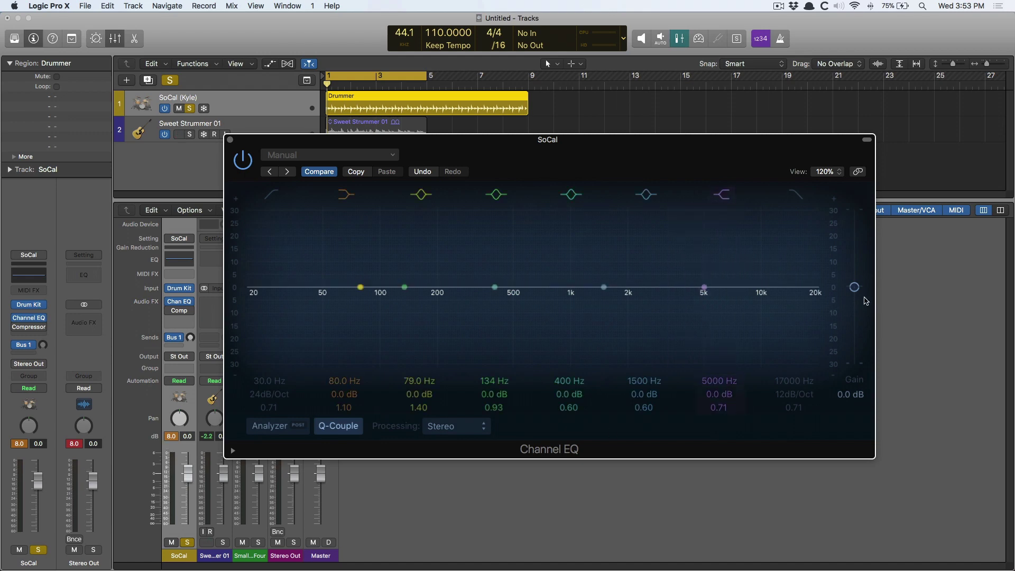
# Step: Raise the Channel EQ output gain, then mute SoCal and start playback
pyautogui.moveTo(854, 287); pyautogui.dragTo(856, 180)
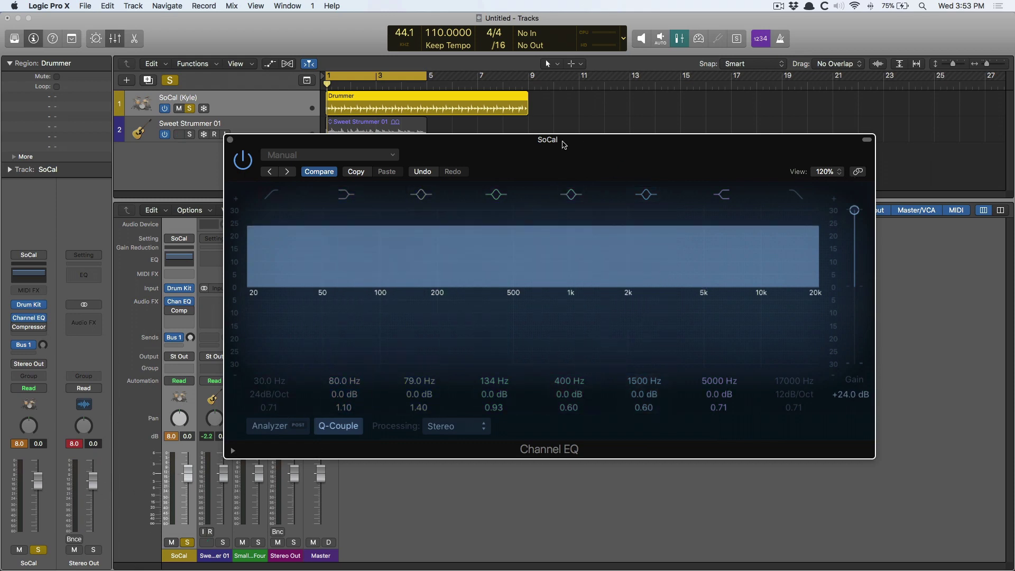
pyautogui.click(172, 543)
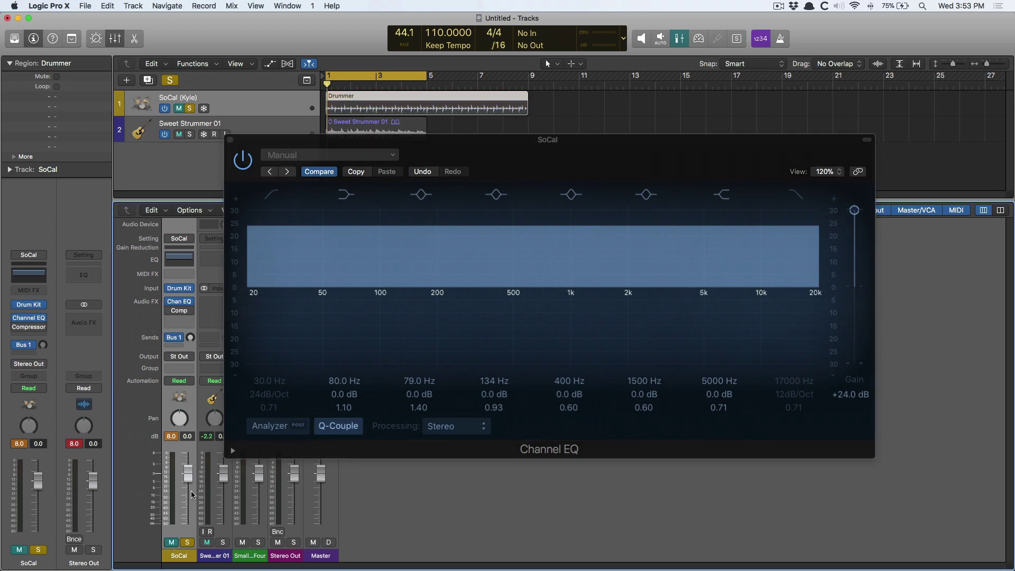
pyautogui.press('space')
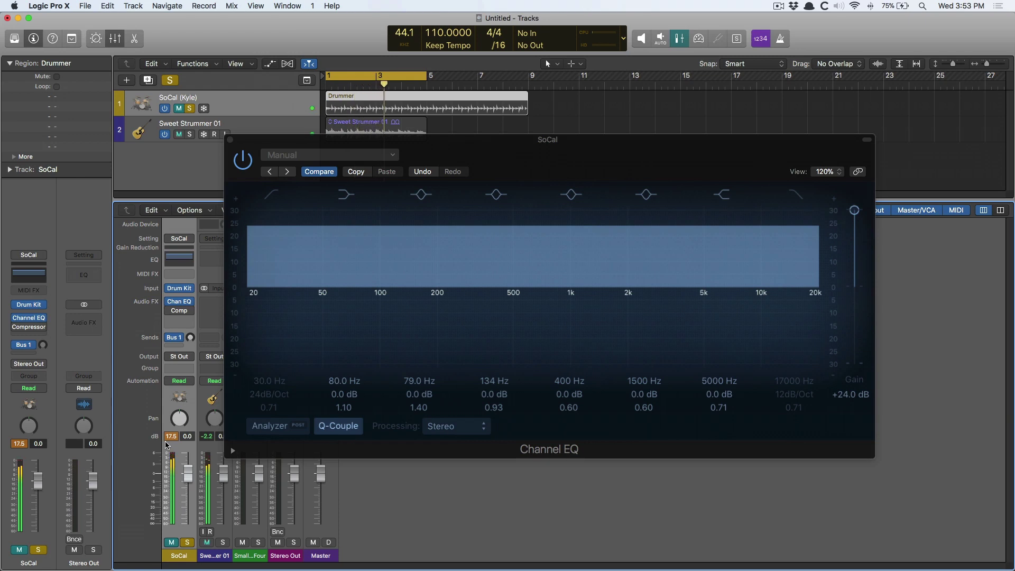
pyautogui.moveTo(181, 312)
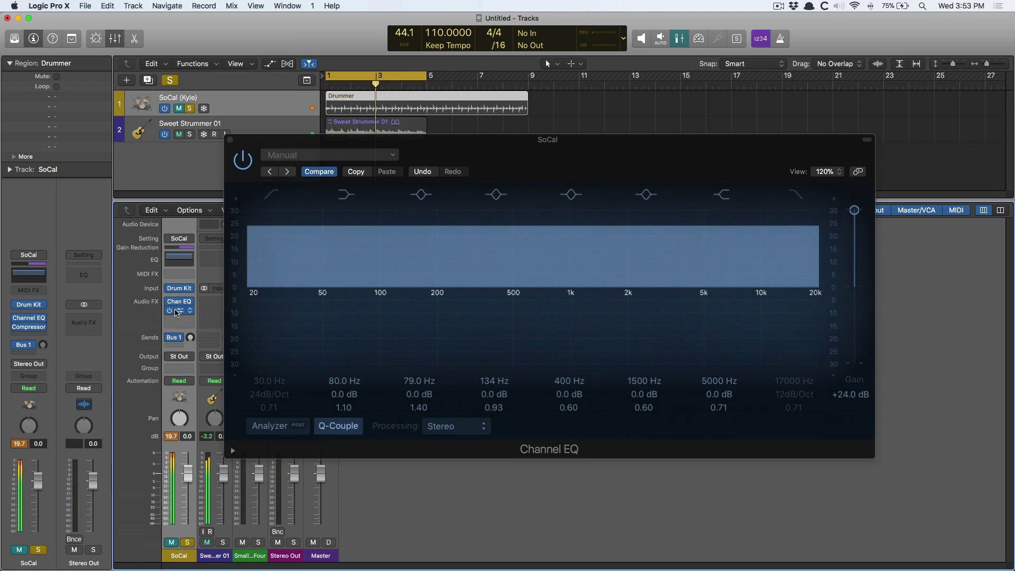
# Step: Open SoCal's Compressor with threshold 0 dB and ratio 1:1, and lower its output gain
pyautogui.click(180, 311)
pyautogui.moveTo(134, 289); pyautogui.dragTo(116, 419)
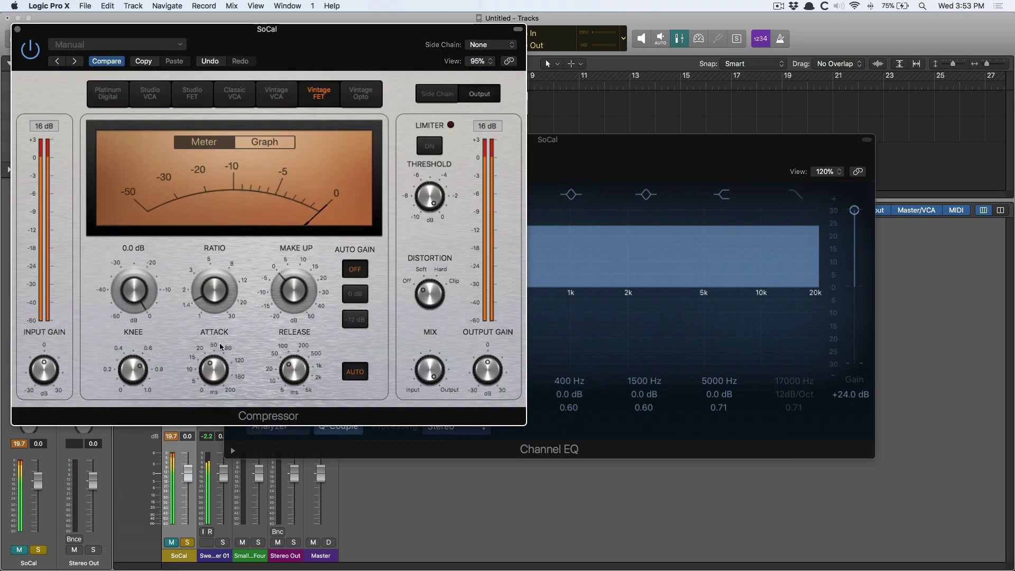
pyautogui.moveTo(214, 290); pyautogui.dragTo(214, 404)
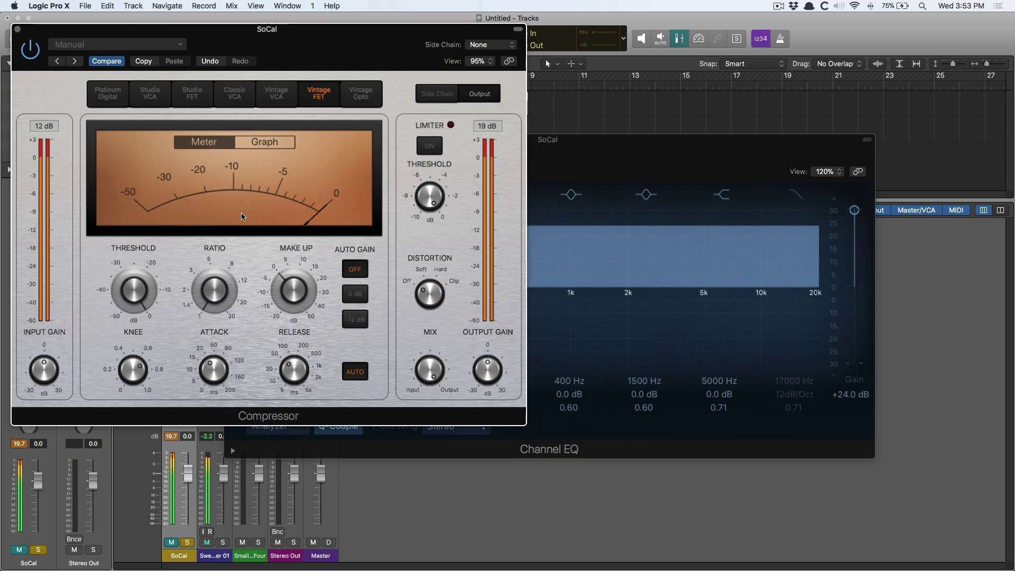
pyautogui.moveTo(239, 34); pyautogui.dragTo(641, 171)
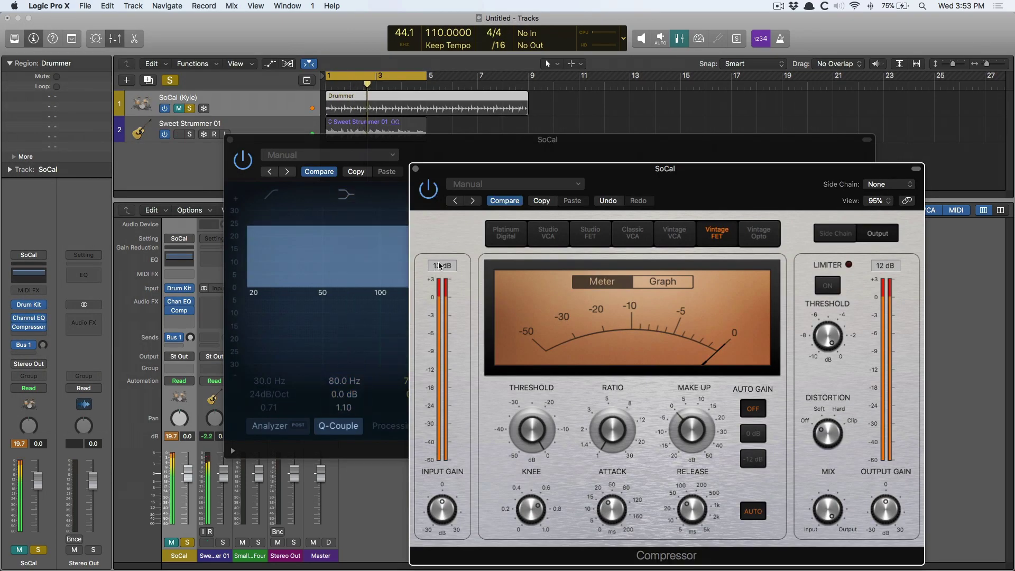
pyautogui.moveTo(507, 171); pyautogui.dragTo(194, 151)
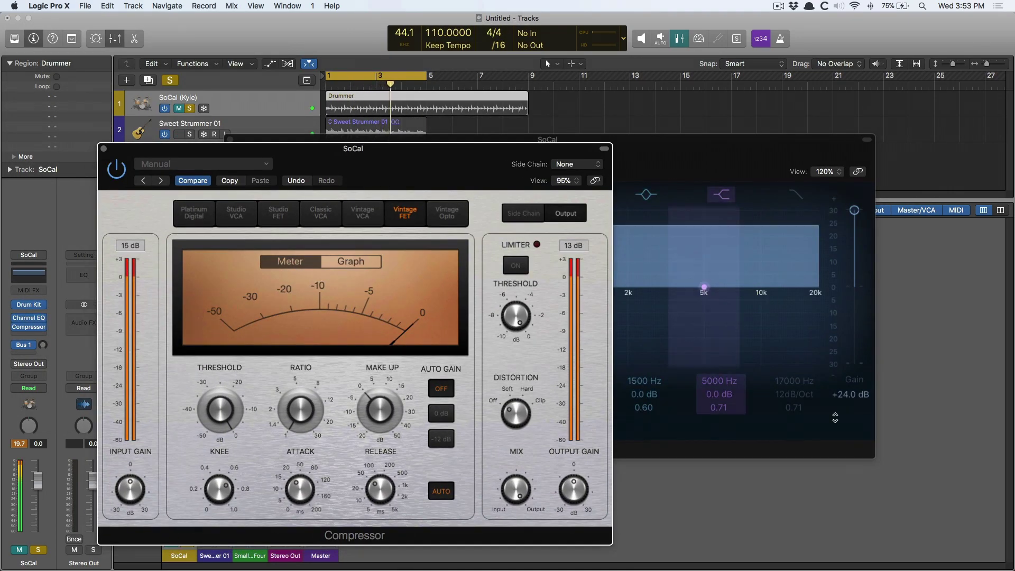
pyautogui.press('1')
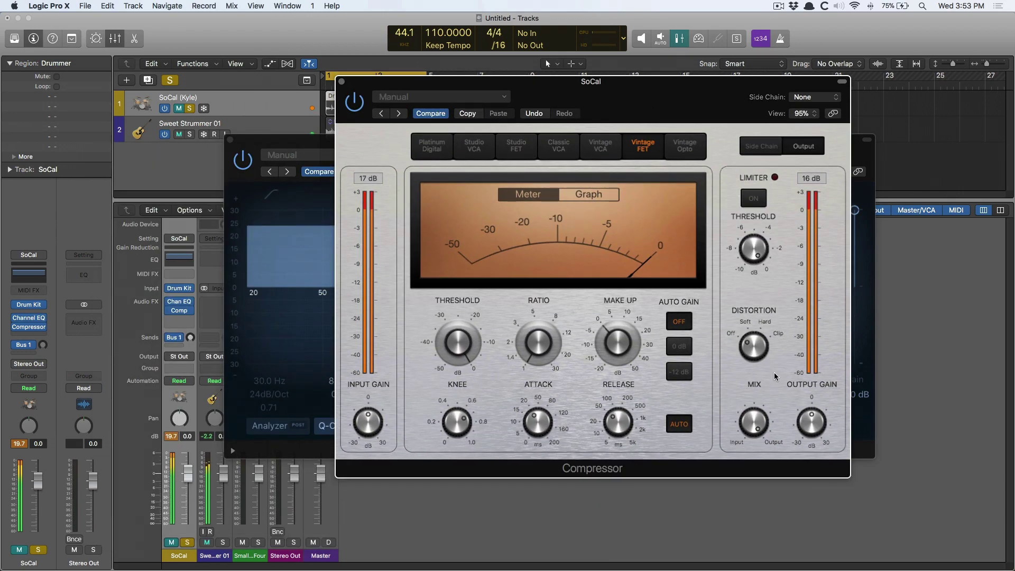
pyautogui.moveTo(812, 412); pyautogui.dragTo(802, 452)
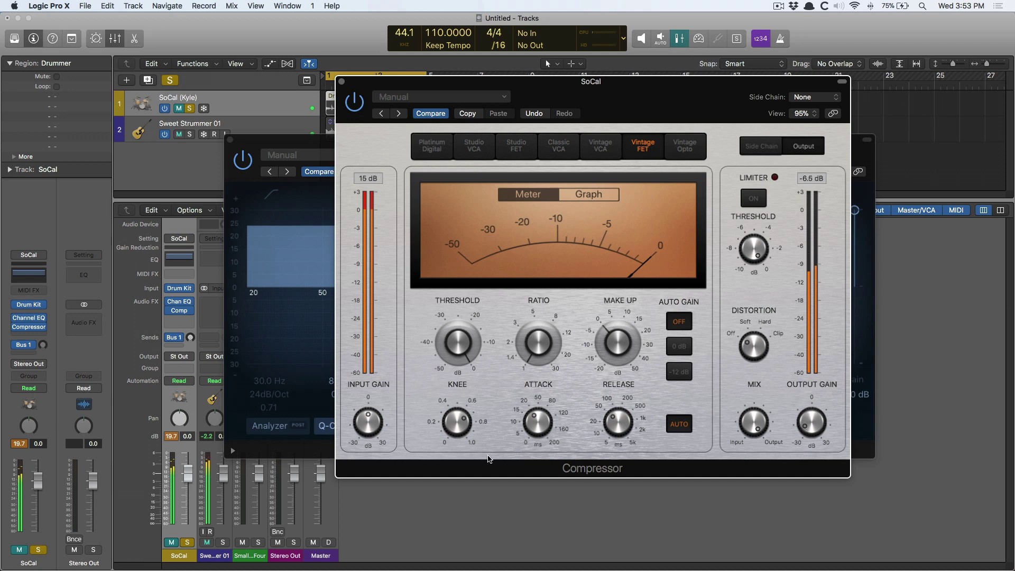
# Step: Unmute SoCal and arrange the Channel EQ and Compressor windows
pyautogui.click(172, 436)
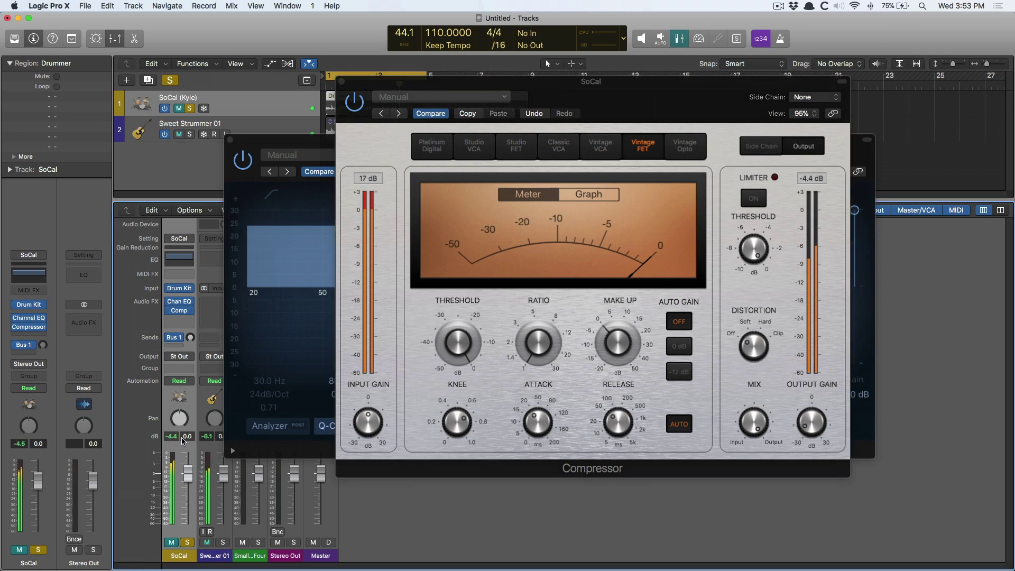
pyautogui.click(171, 543)
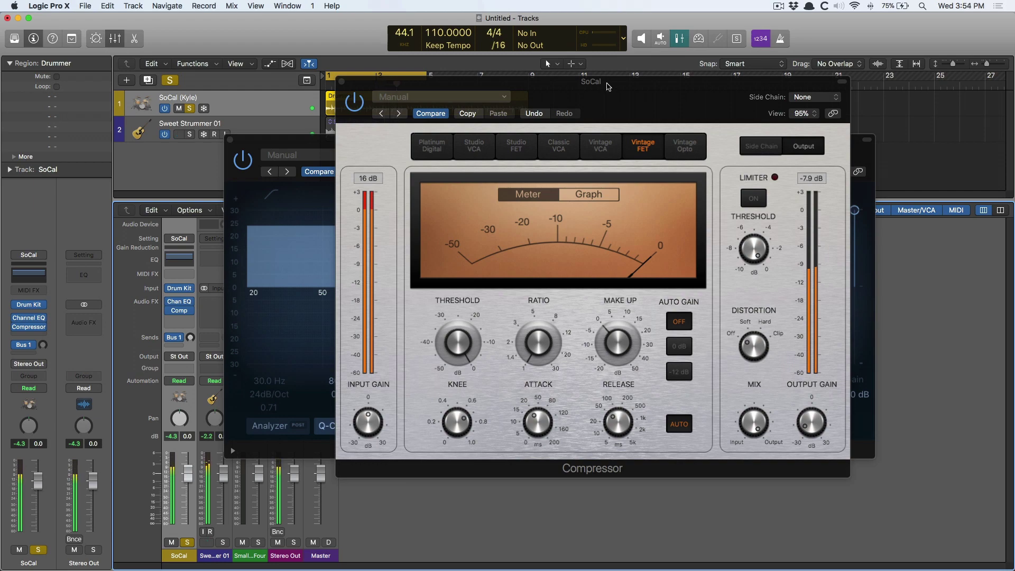
pyautogui.moveTo(609, 87)
pyautogui.mouseDown()
pyautogui.moveTo(603, 120)
pyautogui.moveTo(599, 101)
pyautogui.mouseUp()
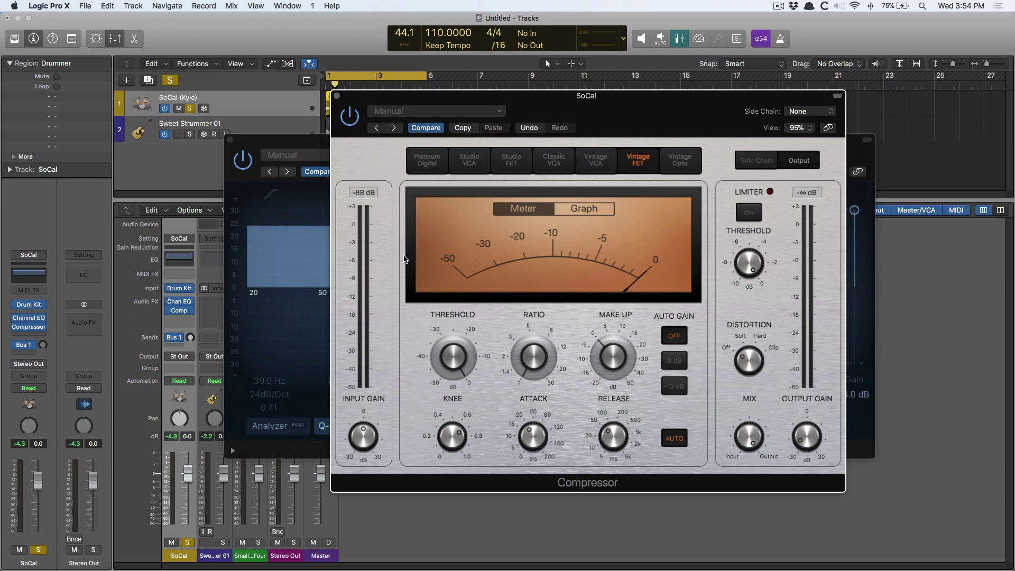
pyautogui.click(284, 144)
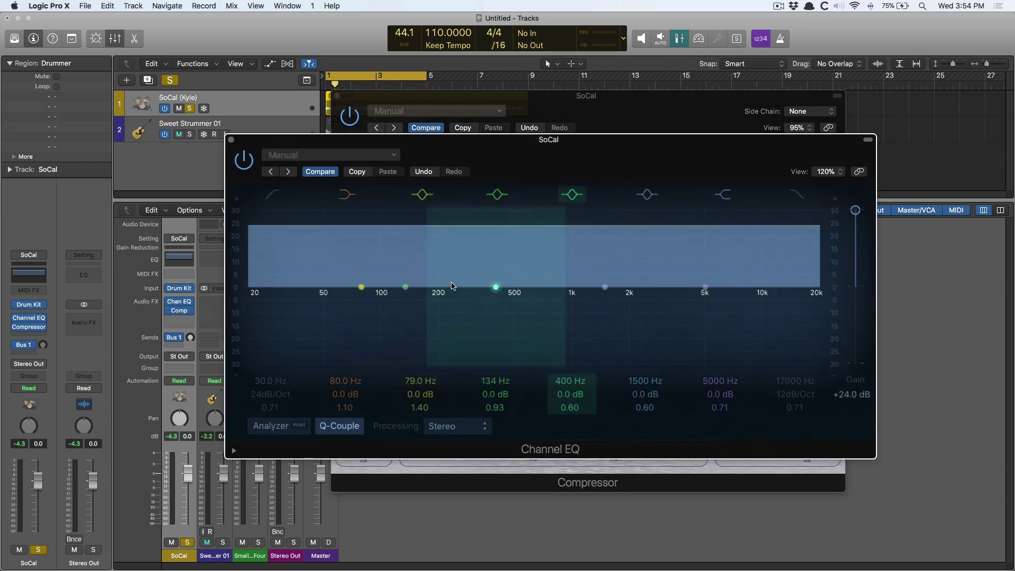
pyautogui.click(592, 111)
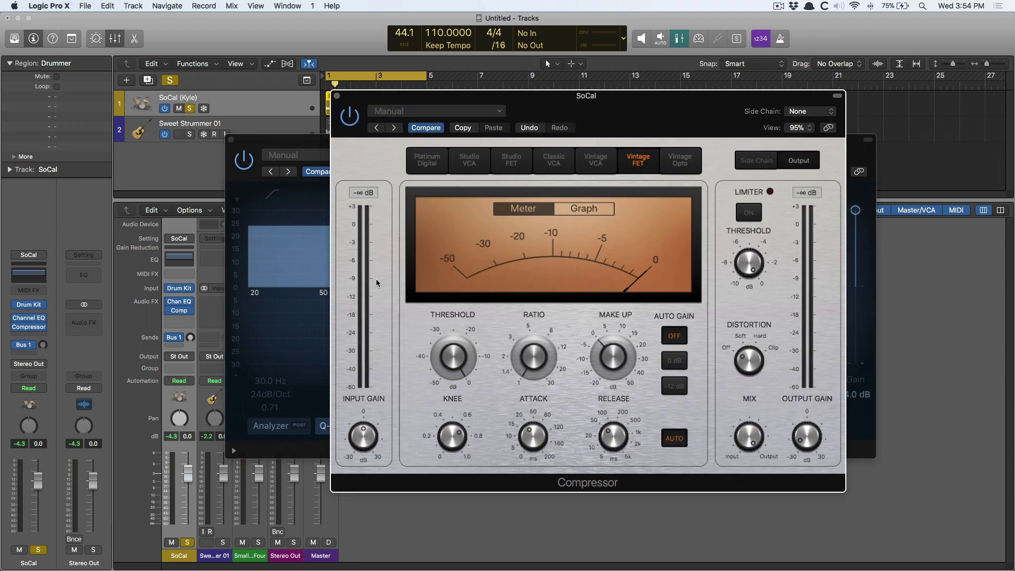
pyautogui.moveTo(479, 351)
# Step: Tune the Compressor by ear, ending near a 2.9:1 ratio and -1.0 dB threshold
pyautogui.moveTo(447, 361); pyautogui.dragTo(437, 435)
pyautogui.moveTo(534, 365); pyautogui.dragTo(535, 349)
pyautogui.moveTo(474, 367); pyautogui.dragTo(474, 324)
pyautogui.moveTo(535, 352); pyautogui.dragTo(525, 331)
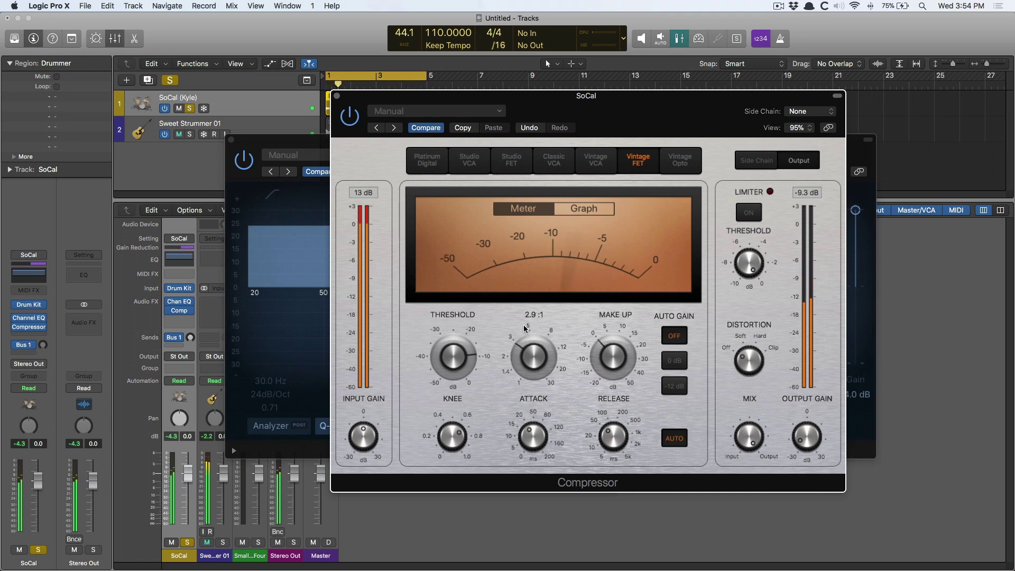
pyautogui.click(453, 355)
pyautogui.moveTo(454, 356); pyautogui.dragTo(448, 327)
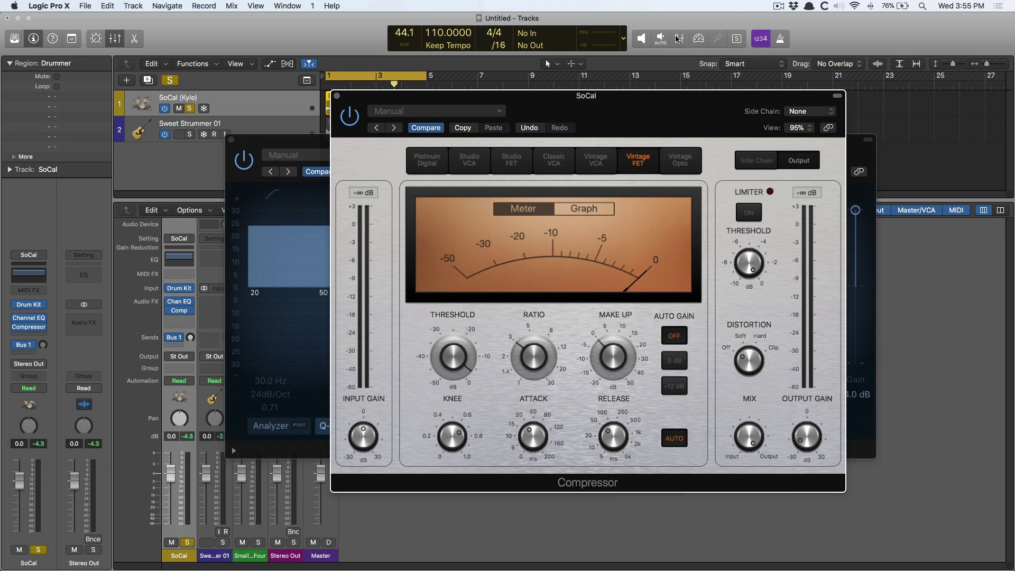
# Step: Reset the Channel EQ output gain to 0 dB, comparing with EQ bypass
pyautogui.moveTo(170, 313)
pyautogui.click(178, 302)
pyautogui.click(178, 301)
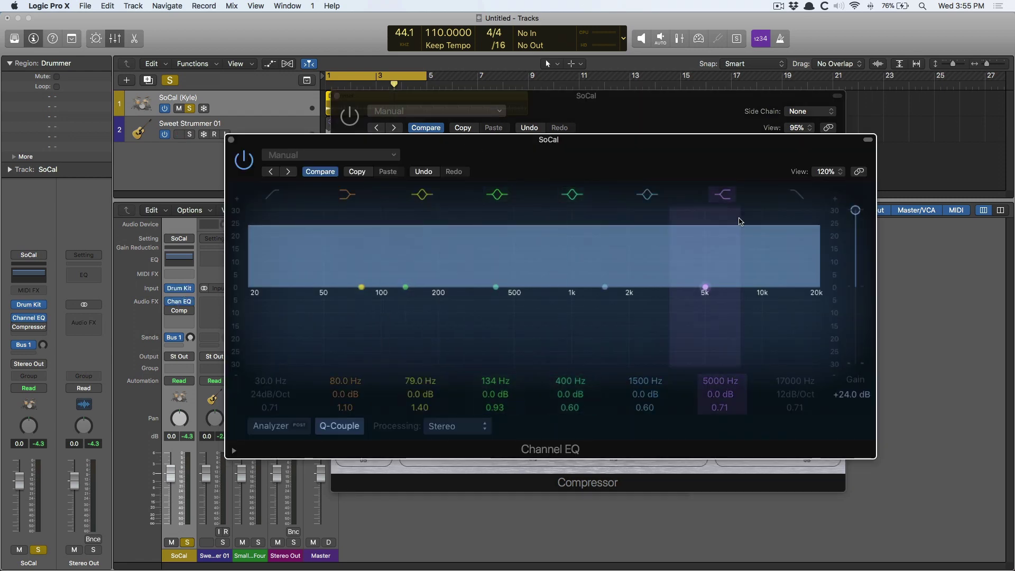
pyautogui.keyDown('alt'); pyautogui.click(856, 212); pyautogui.keyUp('alt')
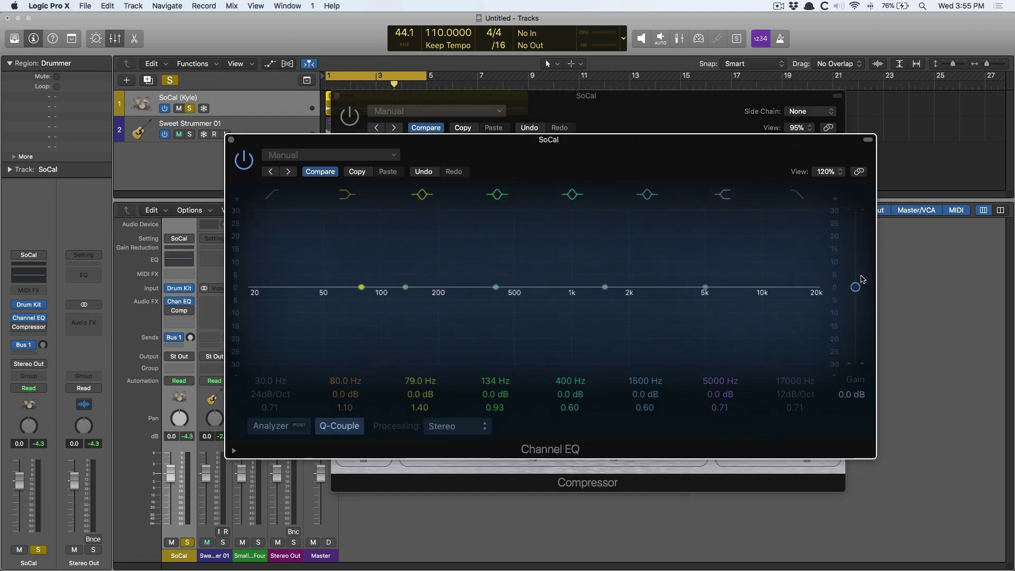
pyautogui.moveTo(854, 288); pyautogui.dragTo(858, 280)
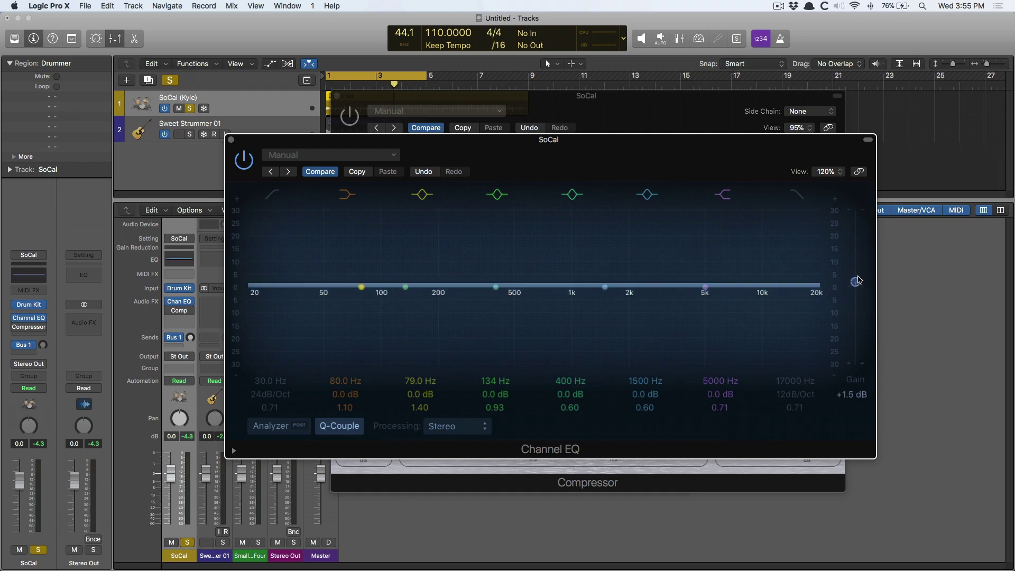
pyautogui.click(243, 160)
pyautogui.click(244, 160)
pyautogui.click(243, 161)
pyautogui.click(243, 161)
pyautogui.keyDown('alt'); pyautogui.click(856, 283); pyautogui.keyUp('alt')
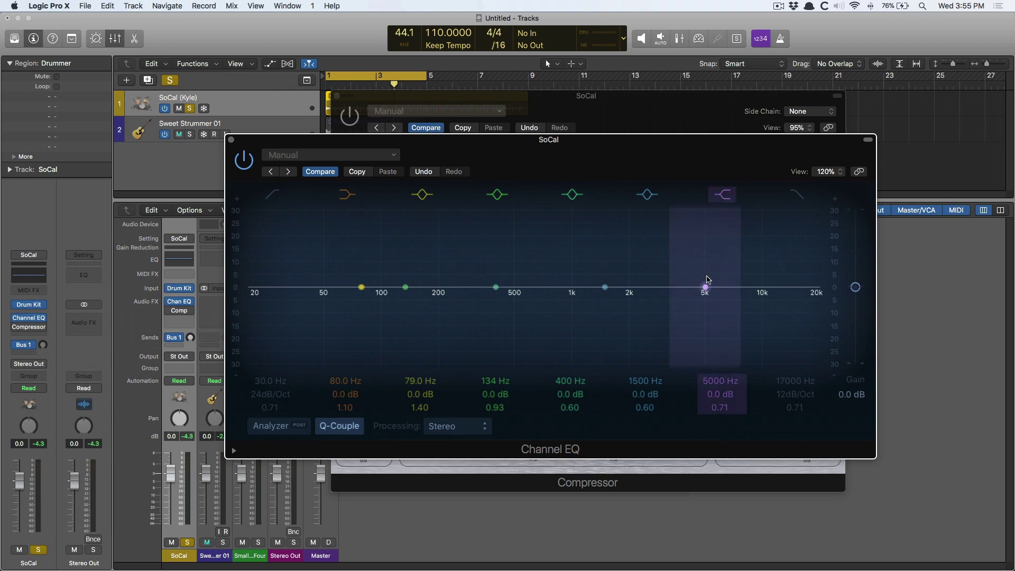
# Step: Boost the 5000 Hz band by 5.5 dB and cut 2 dB at 1480 Hz
pyautogui.moveTo(705, 287); pyautogui.dragTo(706, 280)
pyautogui.moveTo(613, 297); pyautogui.dragTo(608, 301)
pyautogui.click(631, 107)
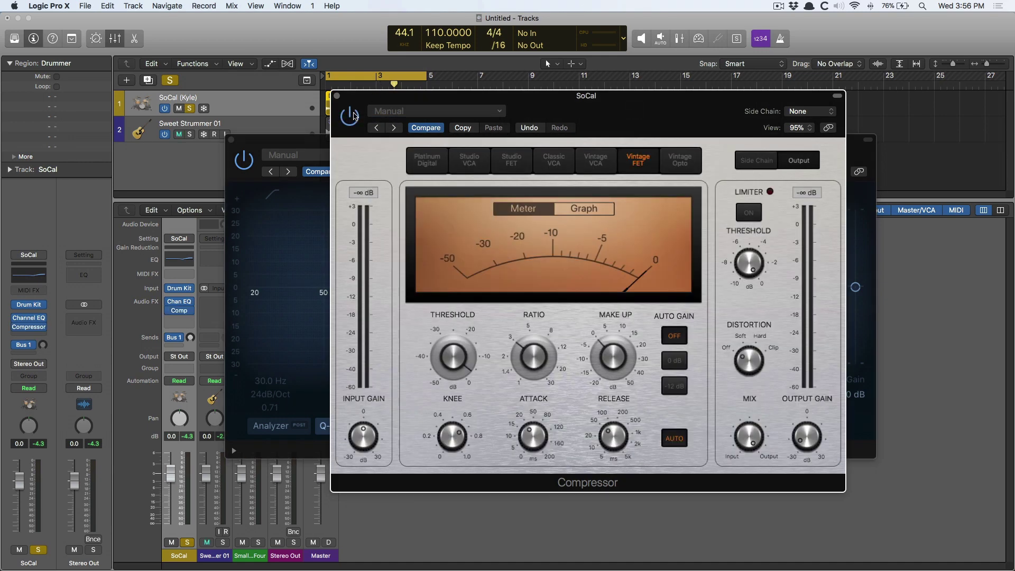
# Step: Load the 01 Drums > Rock Snare Drum preset in the Channel EQ
pyautogui.click(280, 153)
pyautogui.click(356, 155)
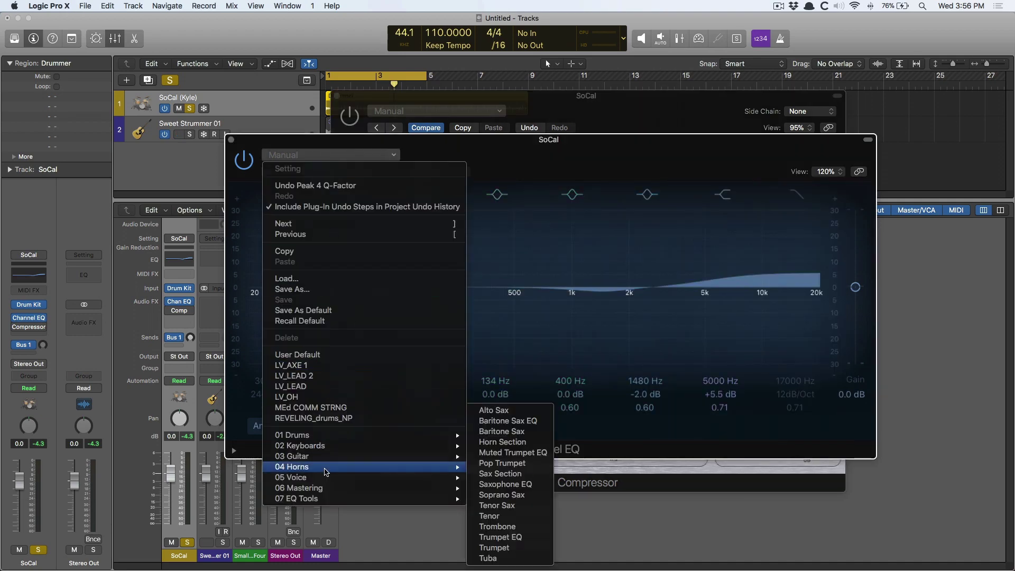
pyautogui.moveTo(317, 435)
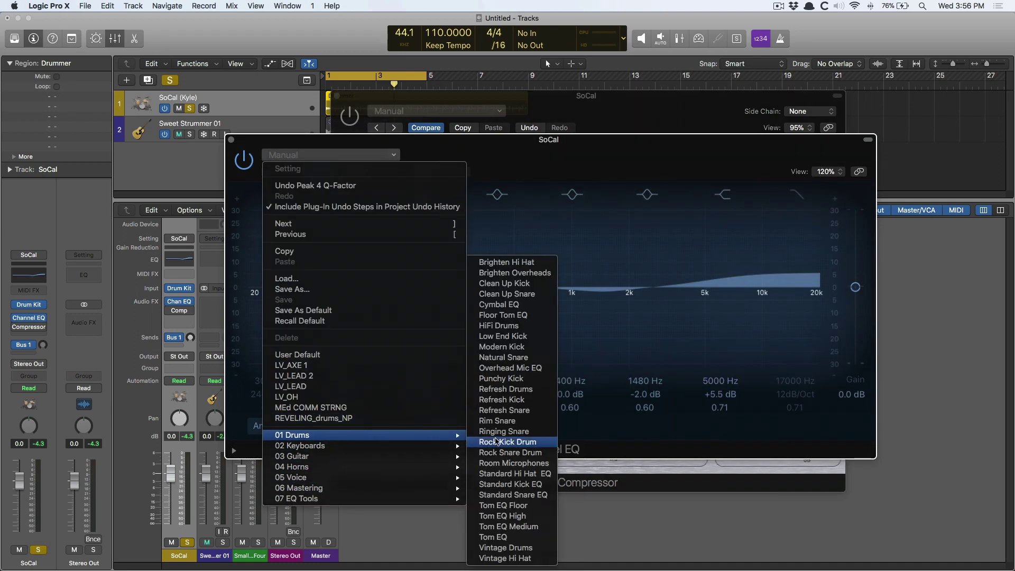
pyautogui.click(491, 451)
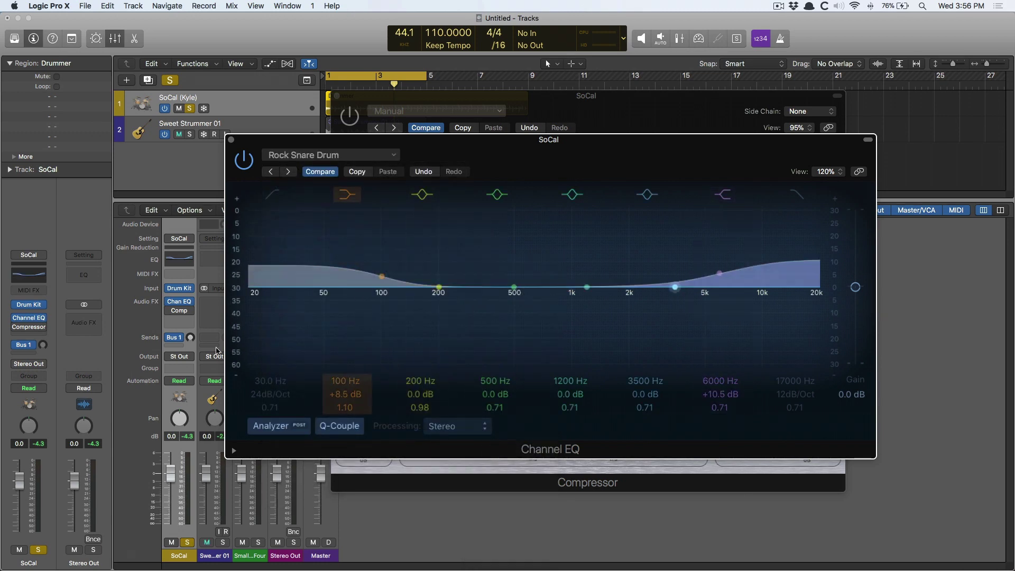
pyautogui.press('v')
pyautogui.press('v')
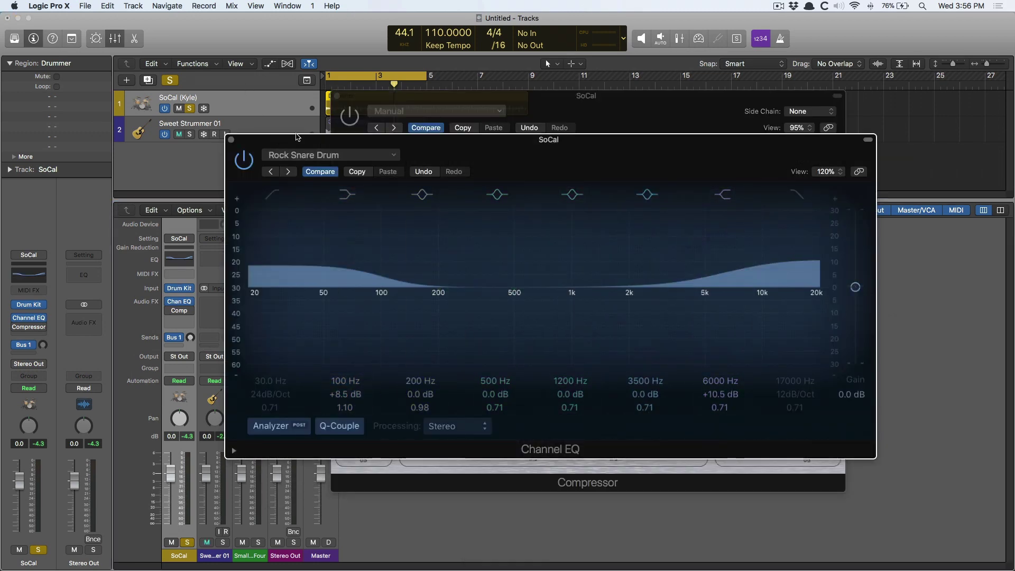
# Step: Compare the EQ against bypass during playback and set its output gain to -2.5 dB
pyautogui.press('space')
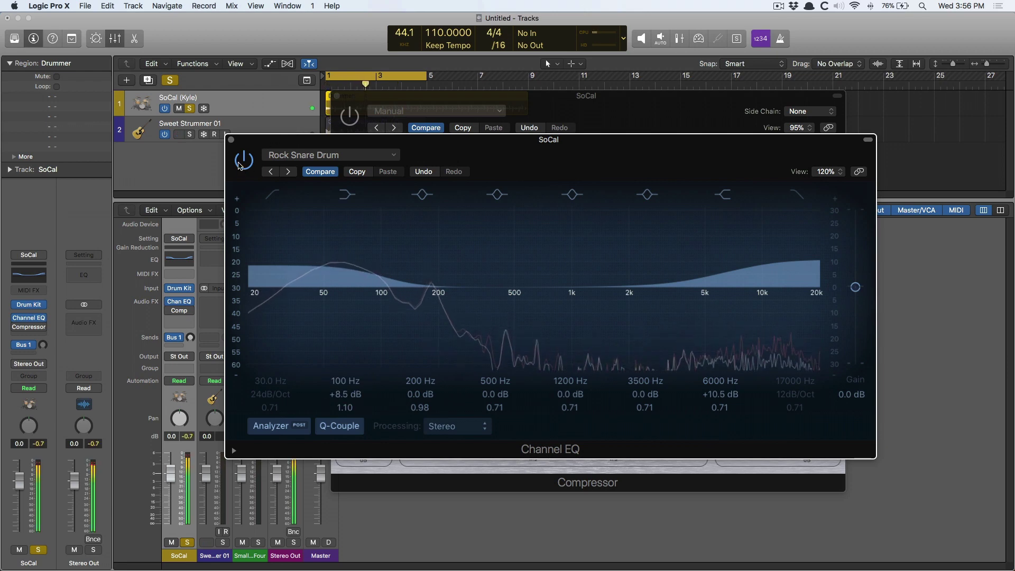
pyautogui.click(239, 166)
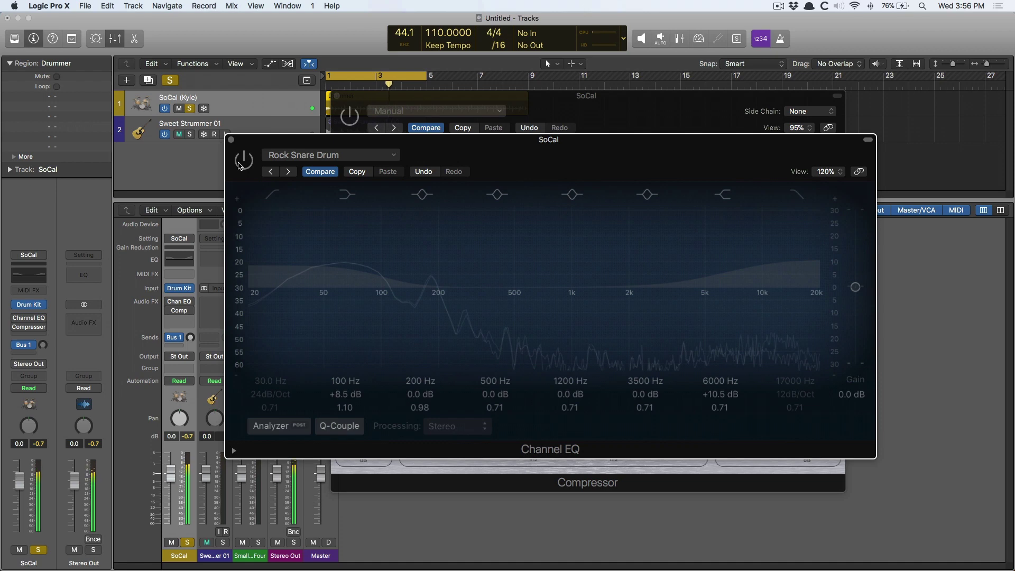
pyautogui.click(239, 166)
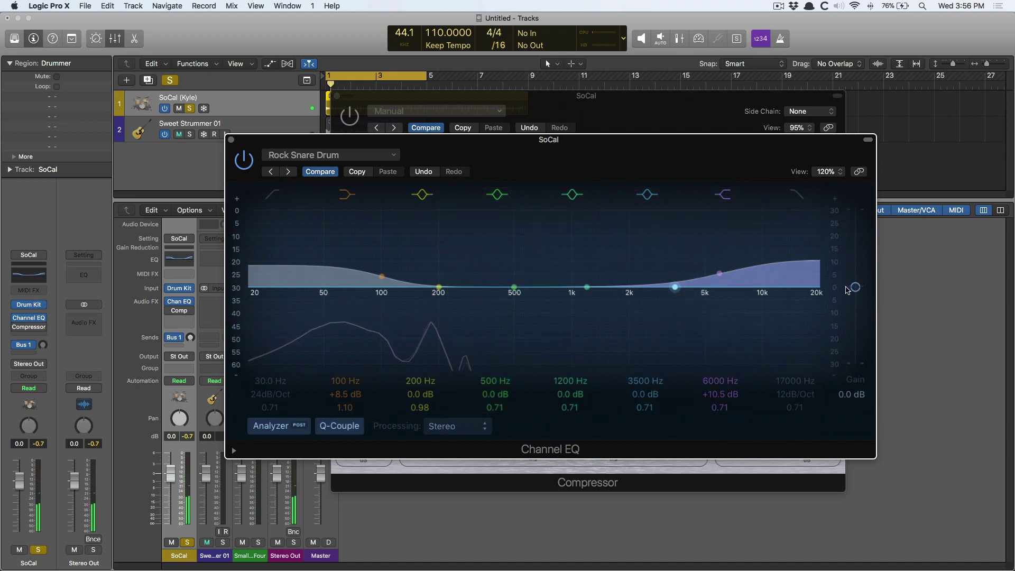
pyautogui.moveTo(855, 286); pyautogui.dragTo(857, 294)
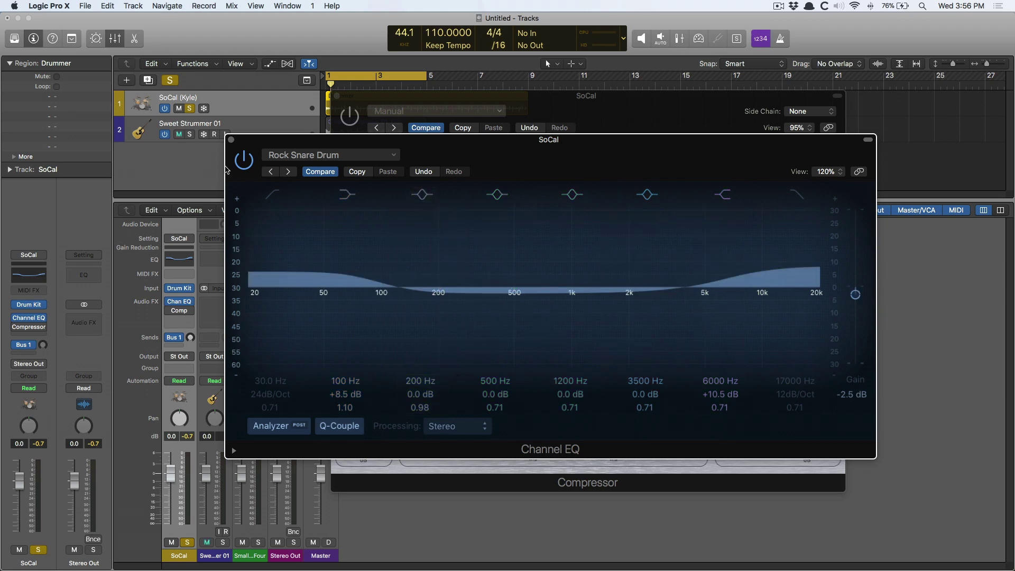
pyautogui.press('space')
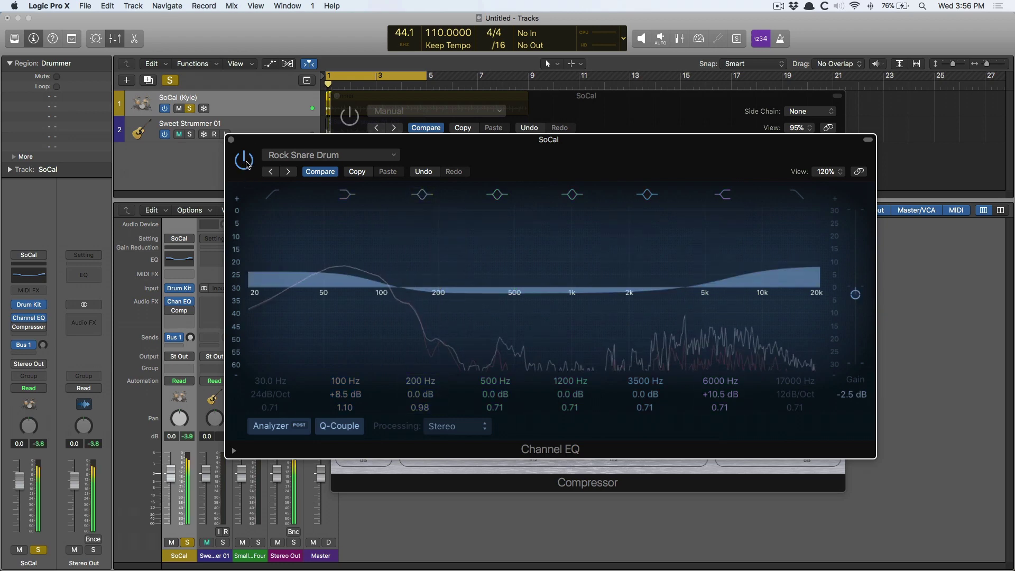
pyautogui.click(245, 160)
pyautogui.click(244, 159)
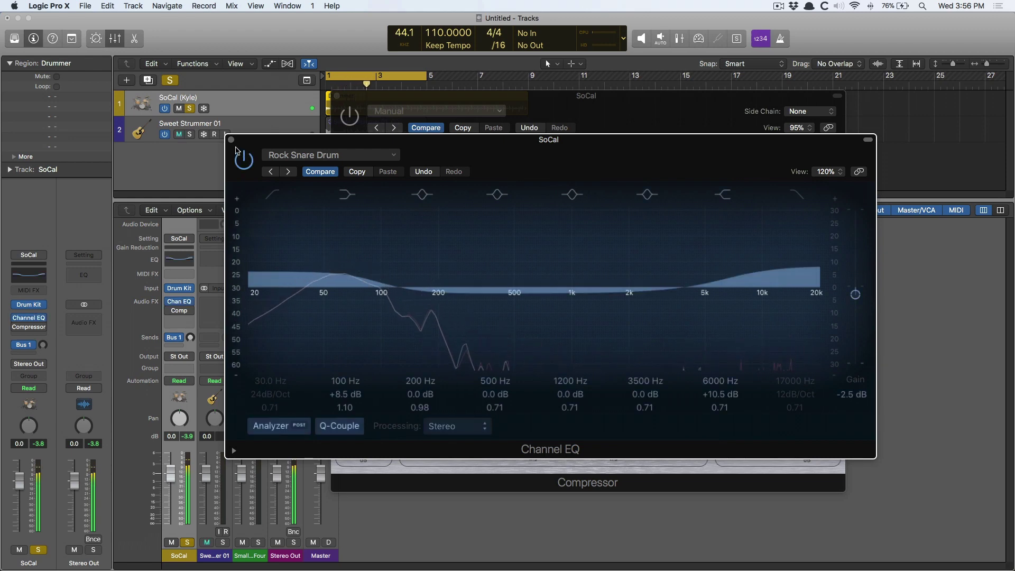
pyautogui.press('space')
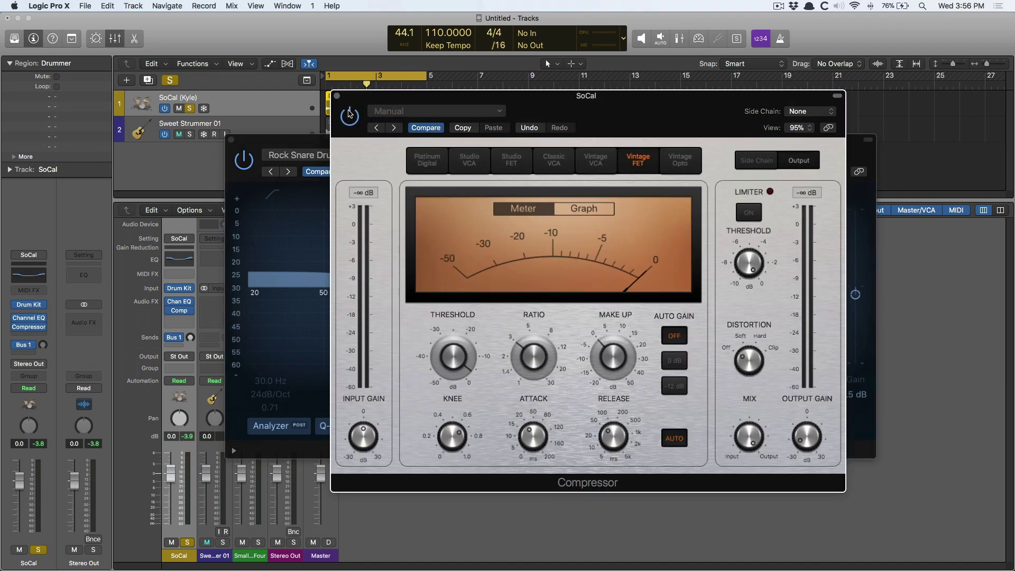
# Step: Load the 01 Drums > Classic Drums preset in the Compressor
pyautogui.click(377, 108)
pyautogui.click(418, 111)
pyautogui.moveTo(423, 341)
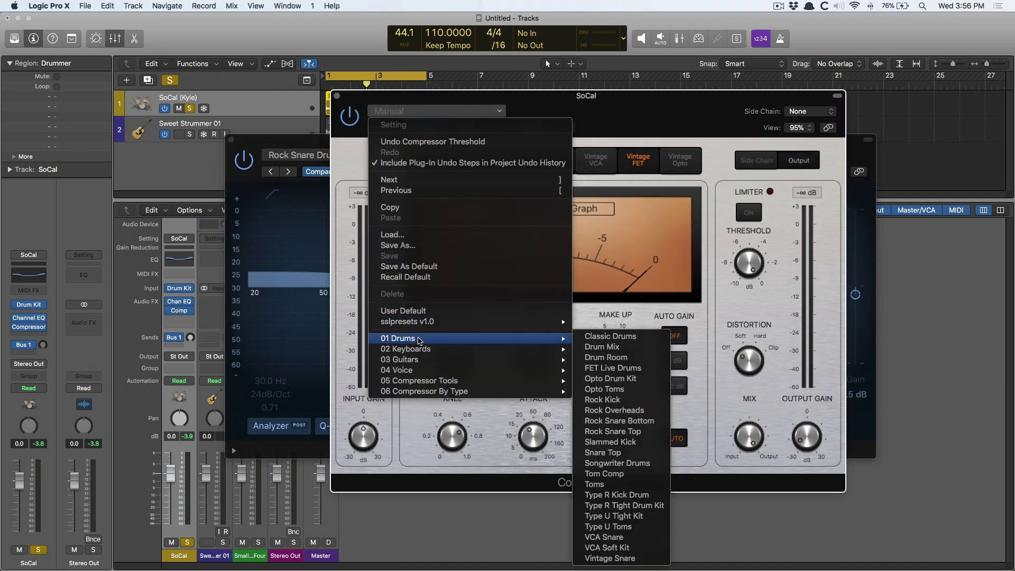
pyautogui.click(631, 339)
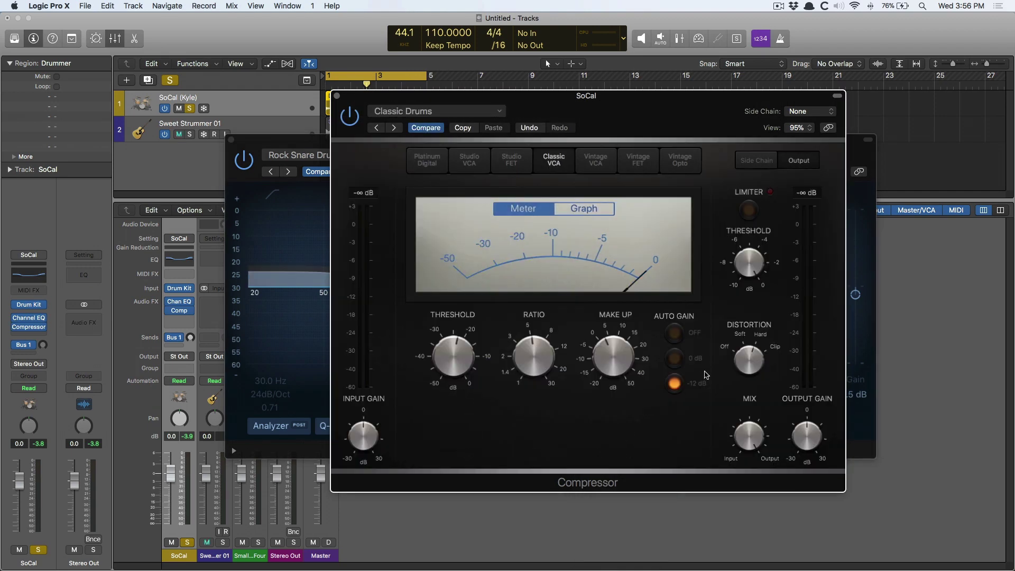
# Step: Bypass the Channel EQ and compare the Compressor against bypass during playback
pyautogui.moveTo(806, 441)
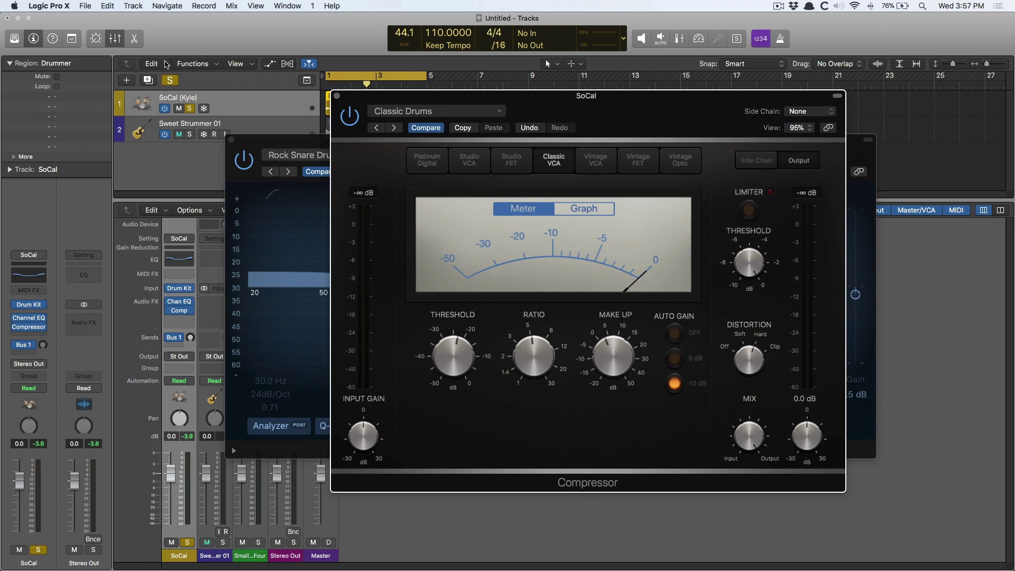
pyautogui.click(168, 301)
pyautogui.press('space')
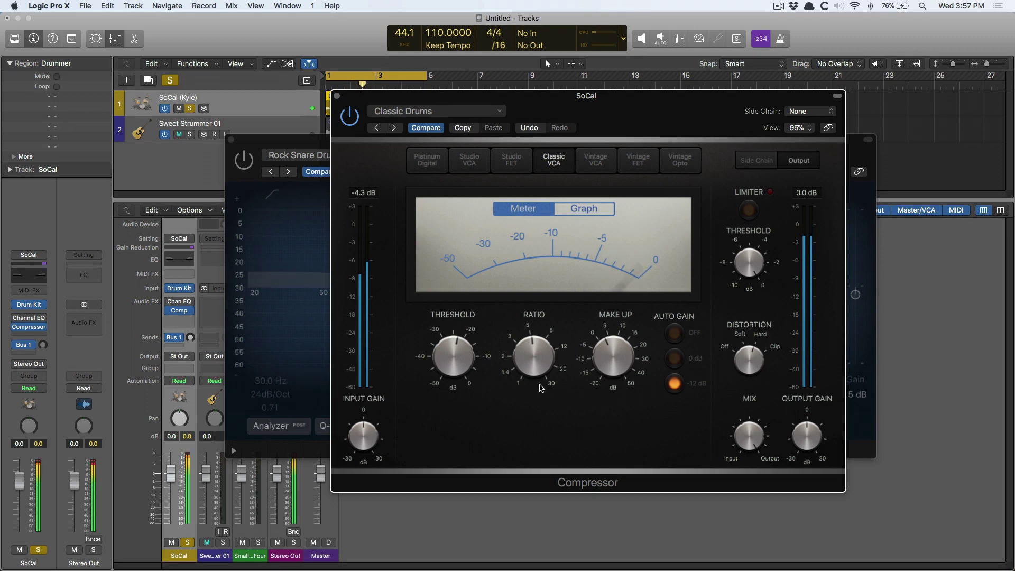
pyautogui.click(347, 118)
pyautogui.click(347, 117)
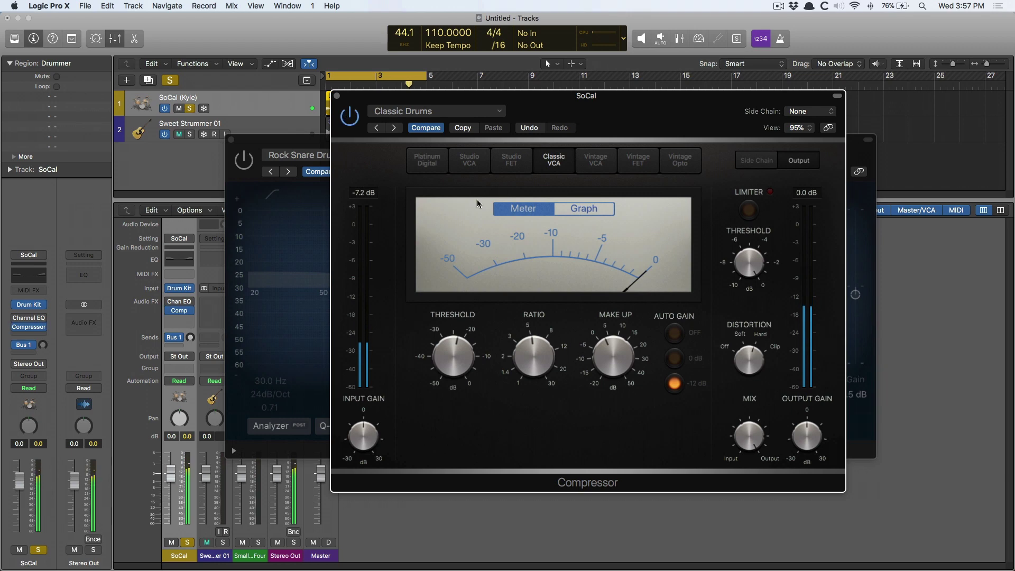
# Step: Set the Compressor output gain to -9.0 dB and its Mix to 54%
pyautogui.moveTo(808, 439)
pyautogui.moveTo(807, 439); pyautogui.dragTo(809, 451)
pyautogui.press('space')
pyautogui.press('Return')
pyautogui.press('space')
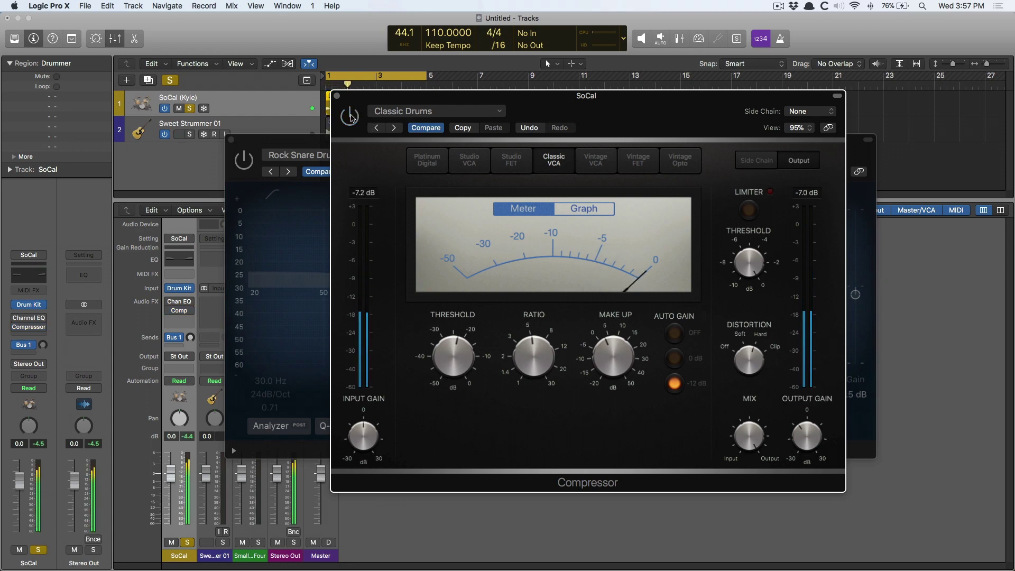
pyautogui.moveTo(804, 430); pyautogui.dragTo(803, 434)
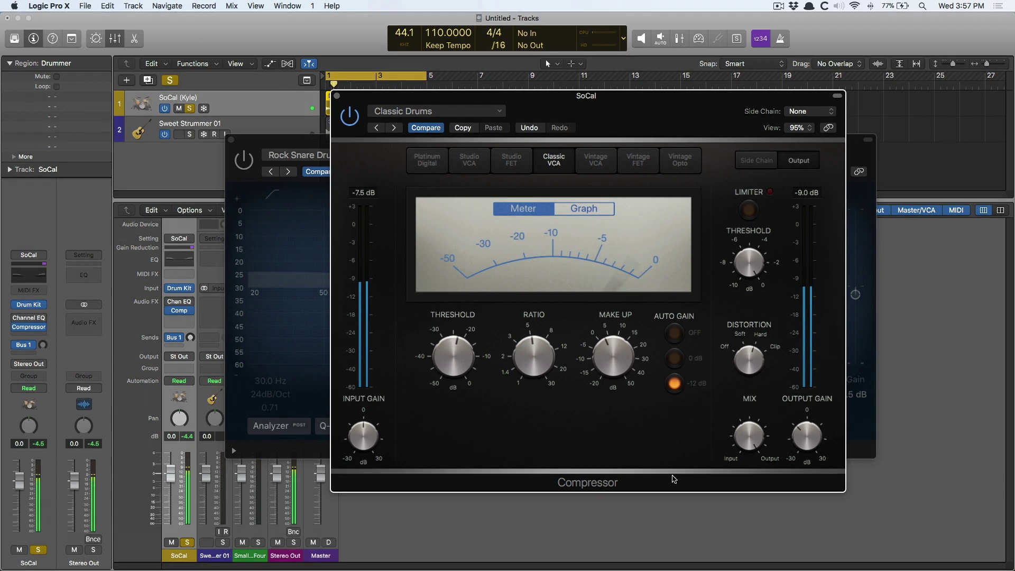
pyautogui.moveTo(740, 440)
pyautogui.moveTo(741, 439); pyautogui.dragTo(751, 483)
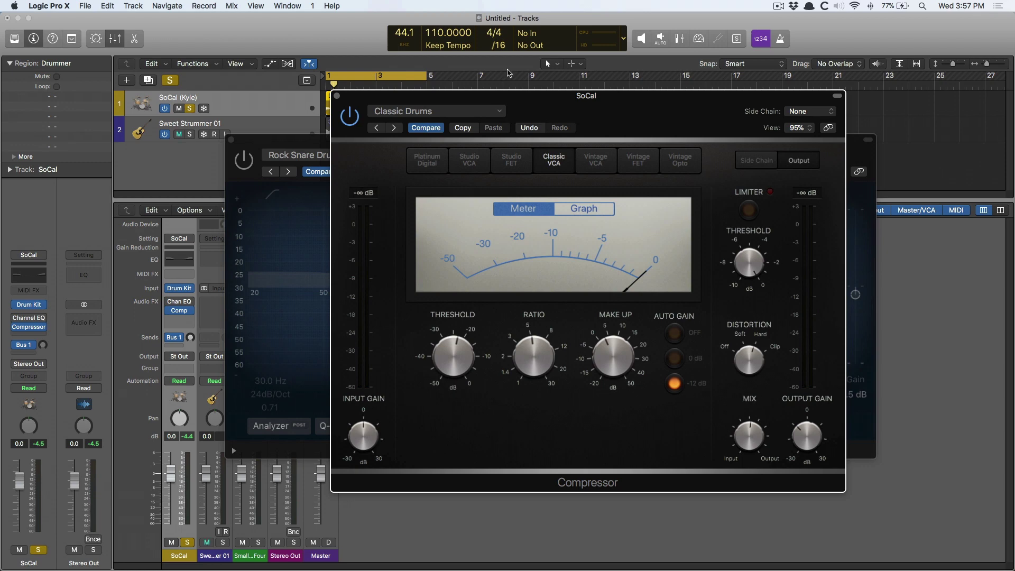
# Step: Start drum playback, slide the Compressor window left, and bring the Rock Snare Drum Channel EQ forward
pyautogui.press('space')
pyautogui.moveTo(818, 421)
pyautogui.moveTo(619, 102); pyautogui.dragTo(592, 118)
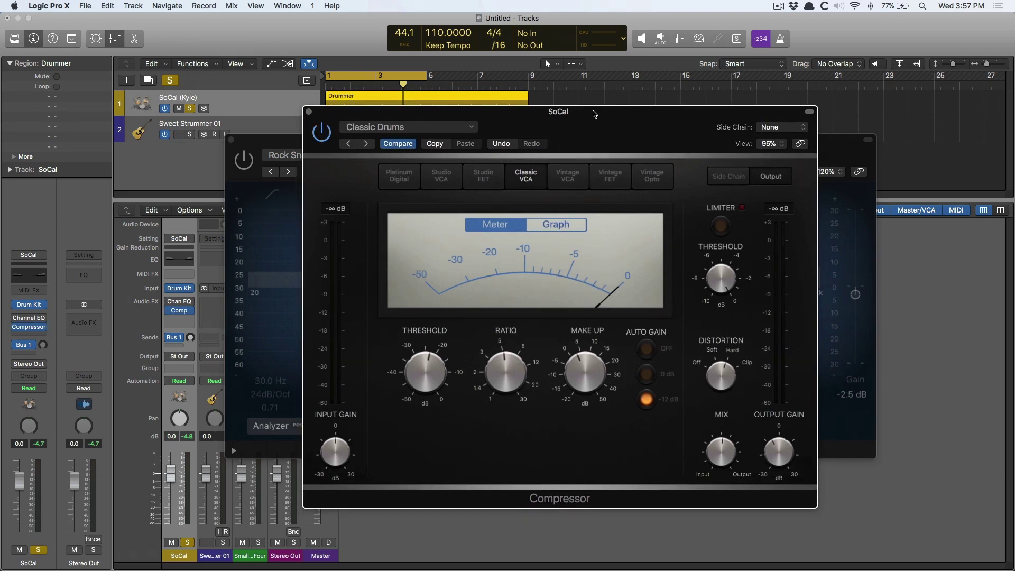
pyautogui.moveTo(592, 130); pyautogui.dragTo(539, 131)
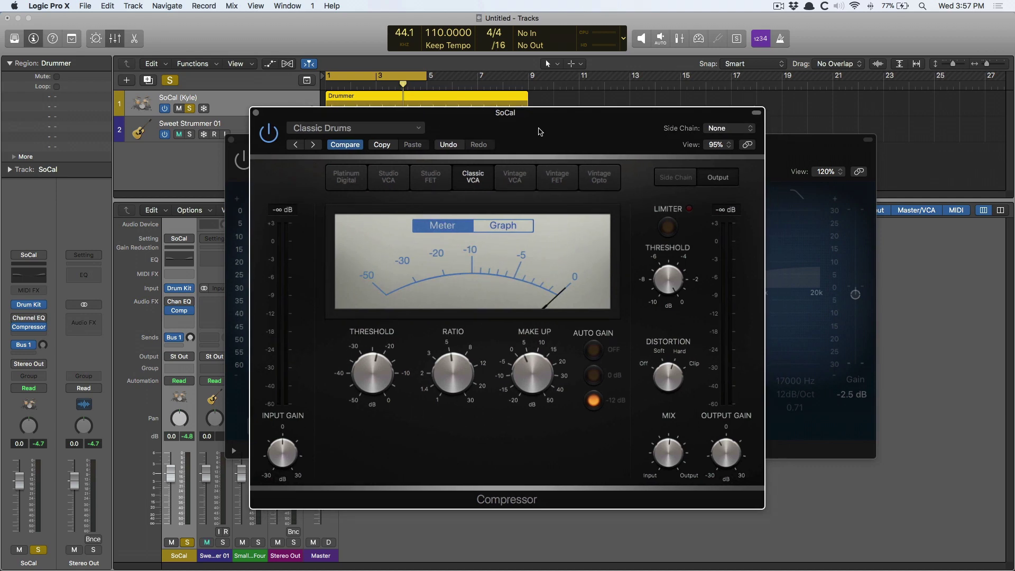
pyautogui.click(788, 153)
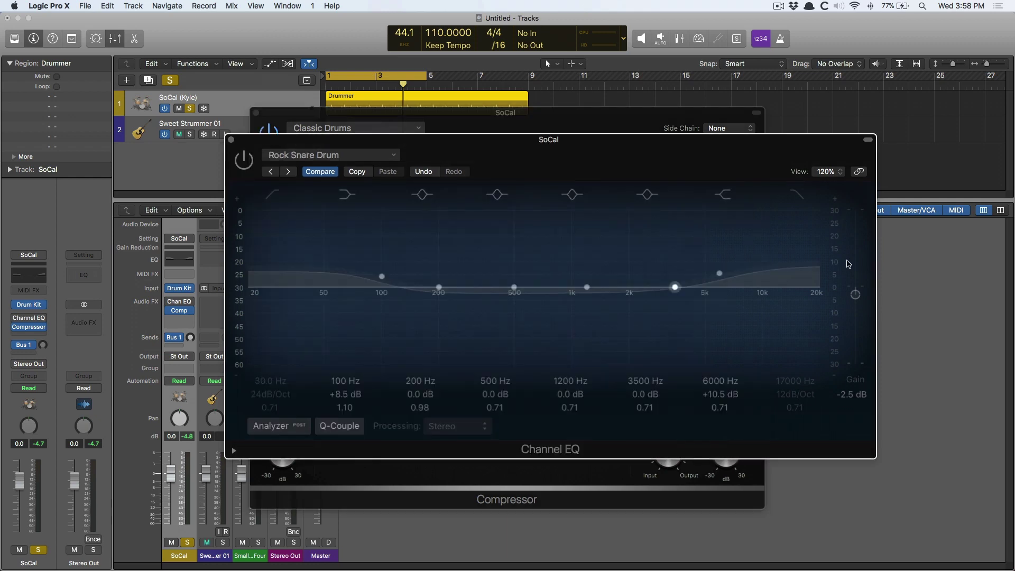